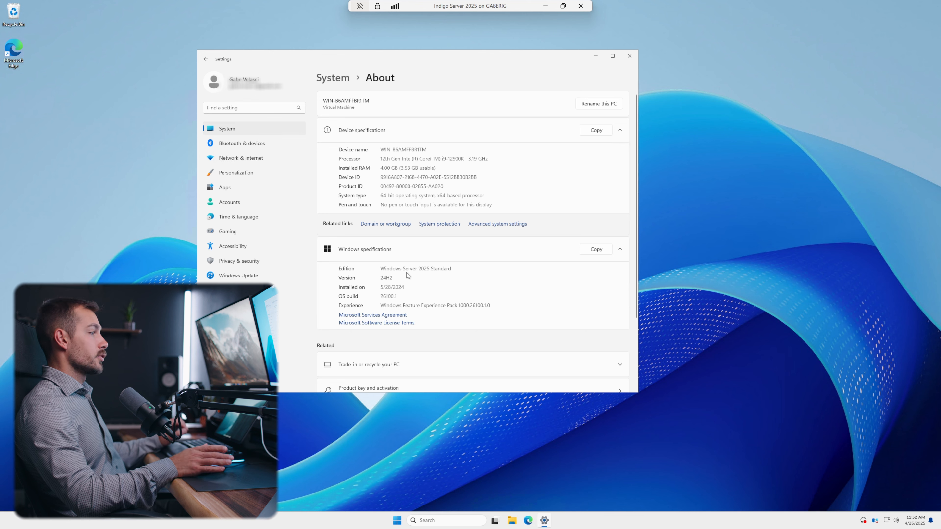
# Close the Settings window and open an administrator Command Prompt, placing its window near the middle of the desktop.
pyautogui.click(630, 55)
pyautogui.press('super')
pyautogui.press('super')
pyautogui.press('super')
pyautogui.write('cmd')
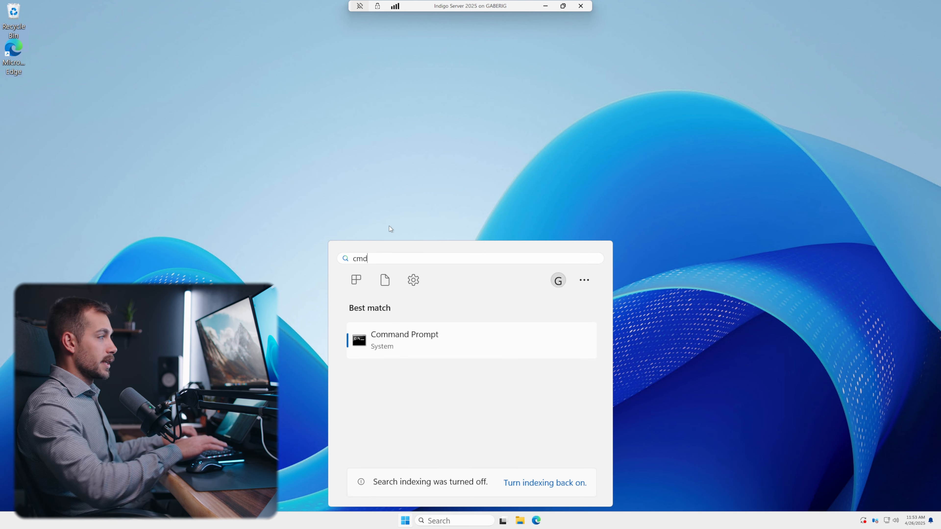
pyautogui.rightClick(391, 343)
pyautogui.click(431, 358)
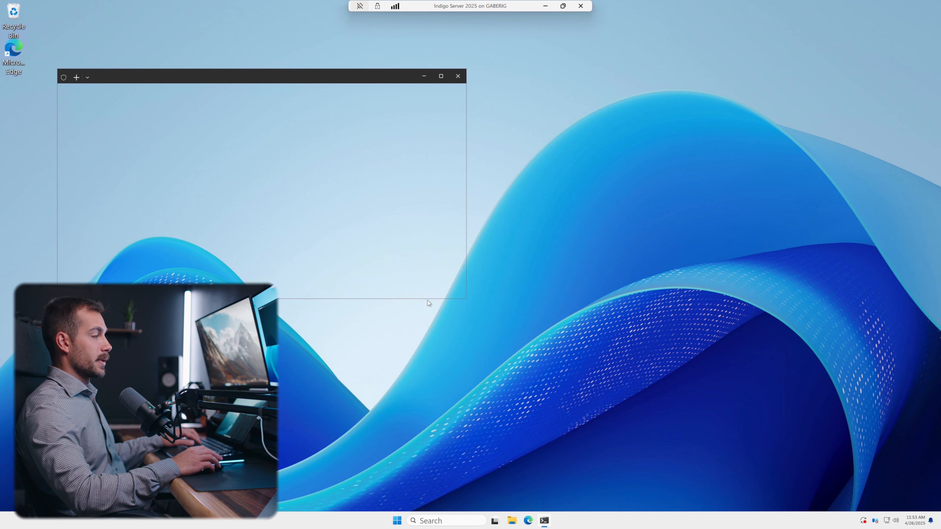
pyautogui.moveTo(327, 78); pyautogui.dragTo(523, 151)
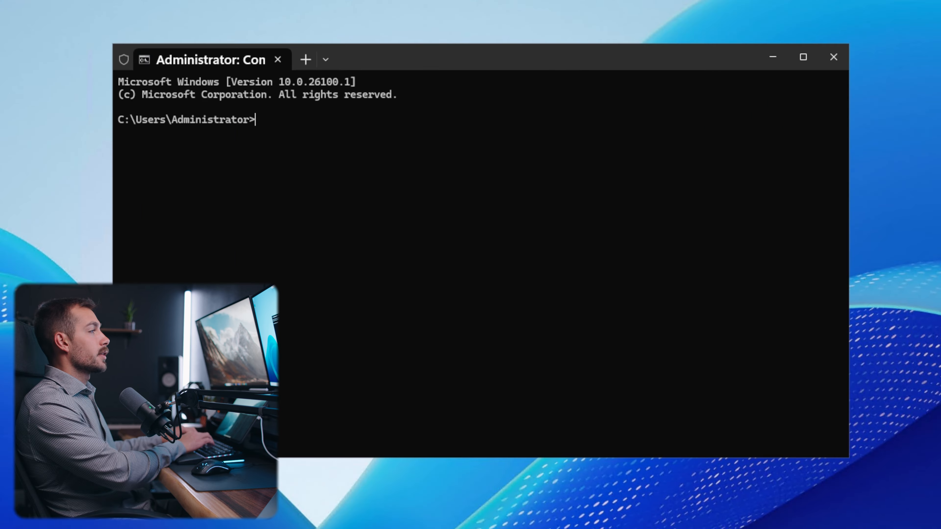
# Run ipconfig to check the server's current network configuration, and shift the Command Prompt window aside.
pyautogui.write('ipconfig')
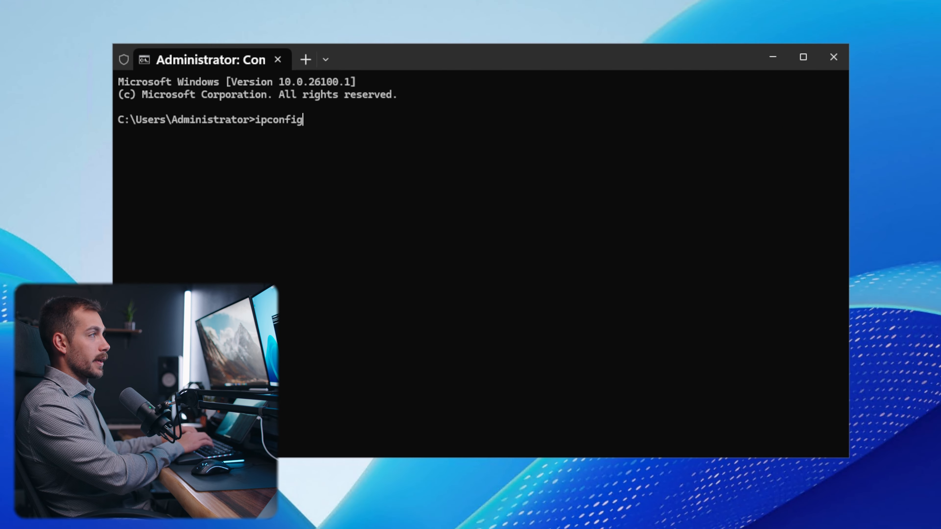
pyautogui.press('Return')
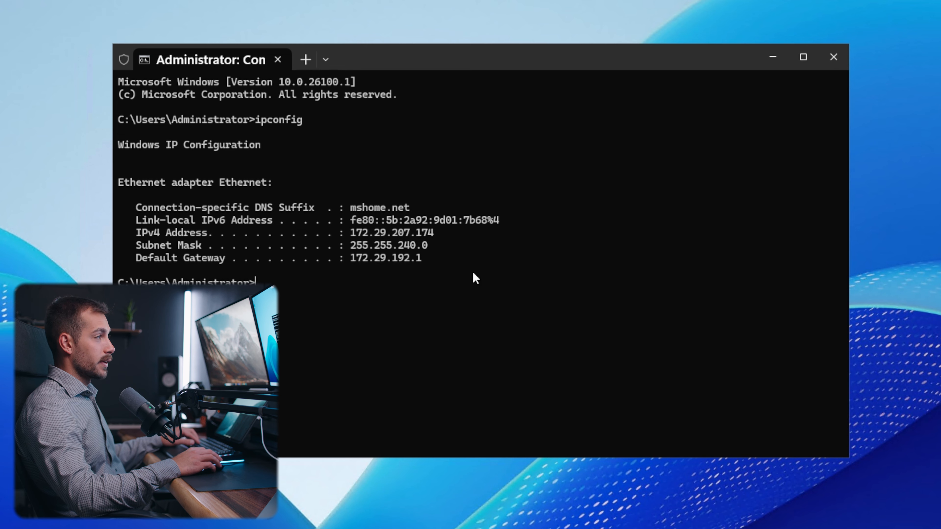
pyautogui.moveTo(386, 70); pyautogui.dragTo(154, 149)
# Launch Server Manager and show the Local Server properties.
pyautogui.press('super')
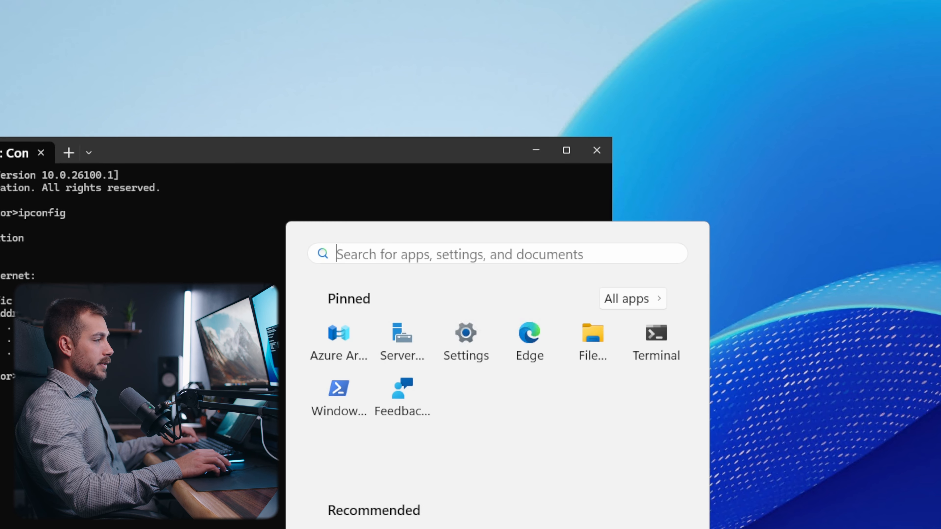
pyautogui.click(414, 343)
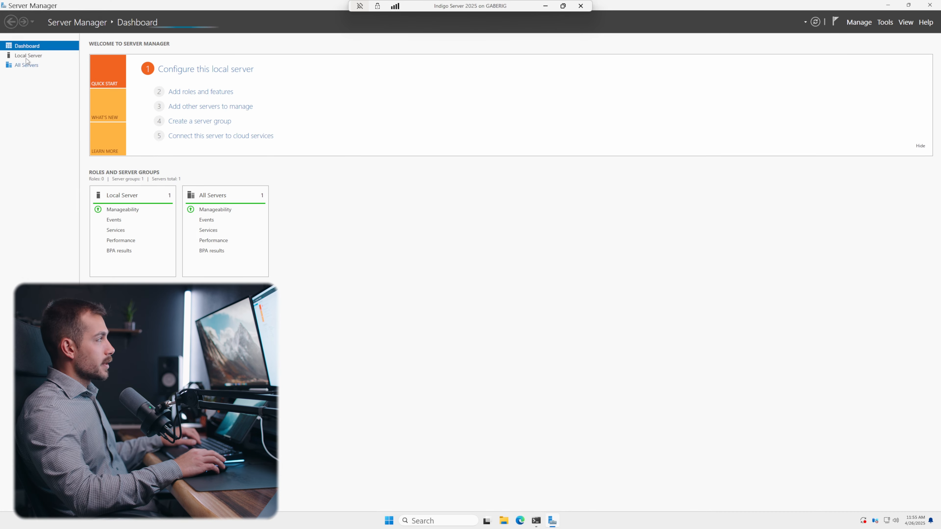
pyautogui.click(26, 58)
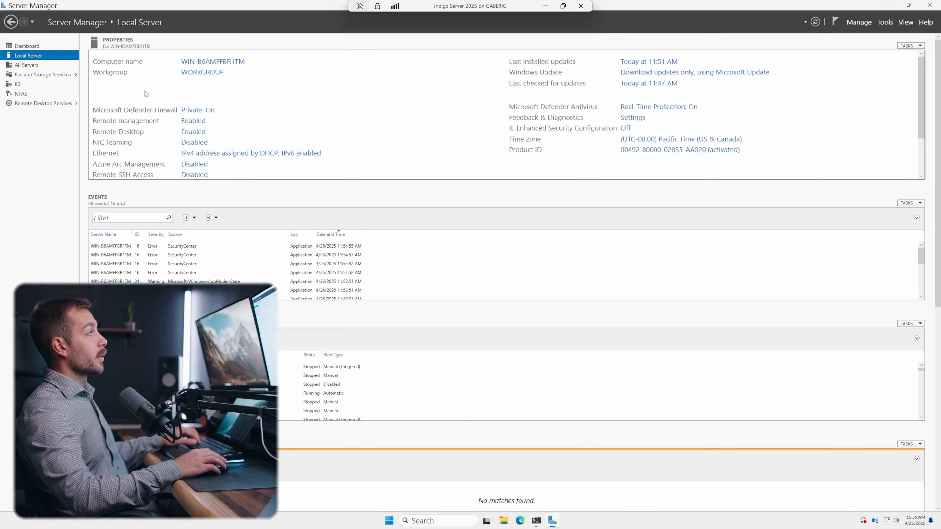
# Open the Internet Protocol Version 4 (TCP/IPv4) properties of the Ethernet adapter.
pyautogui.click(210, 159)
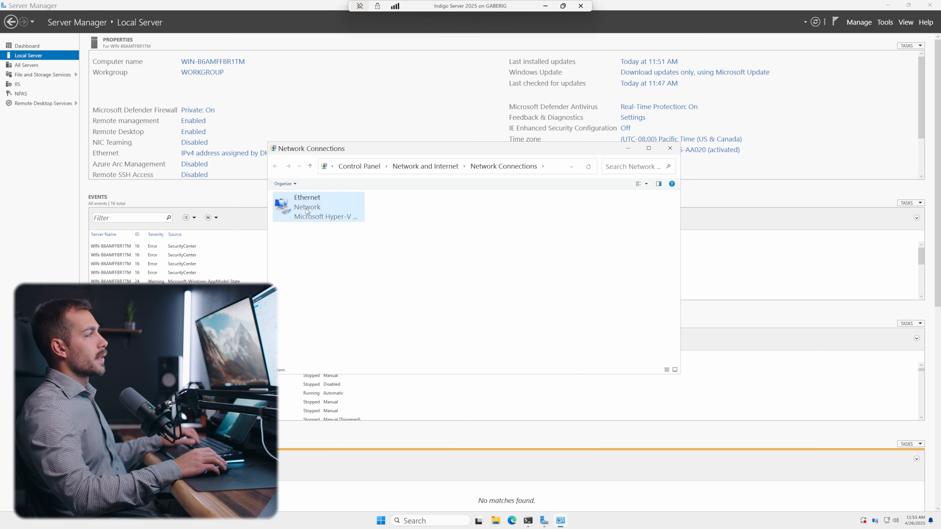
pyautogui.rightClick(307, 211)
pyautogui.click(333, 291)
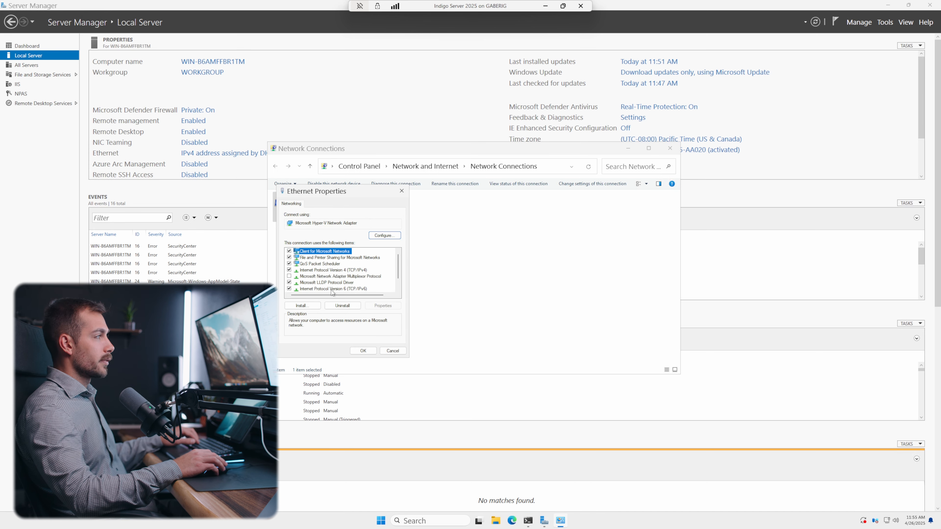
pyautogui.moveTo(450, 200); pyautogui.dragTo(420, 198)
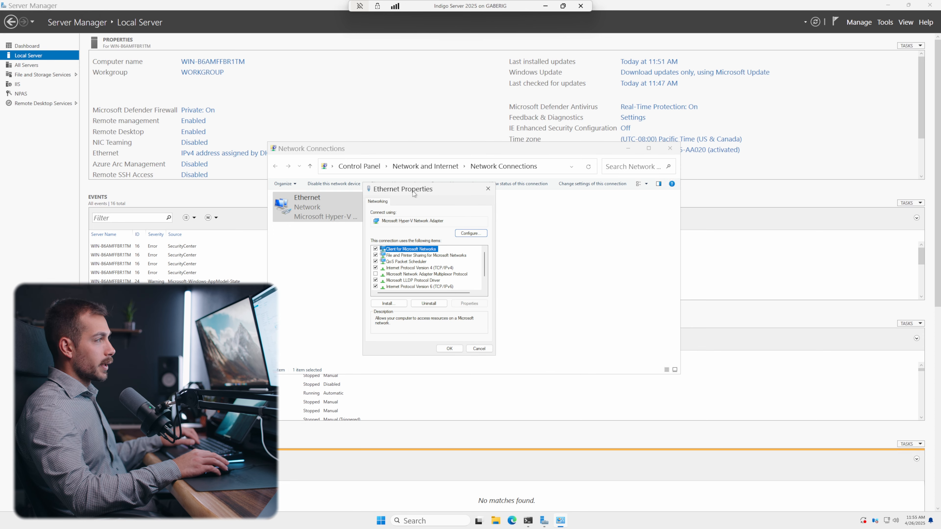
pyautogui.doubleClick(426, 273)
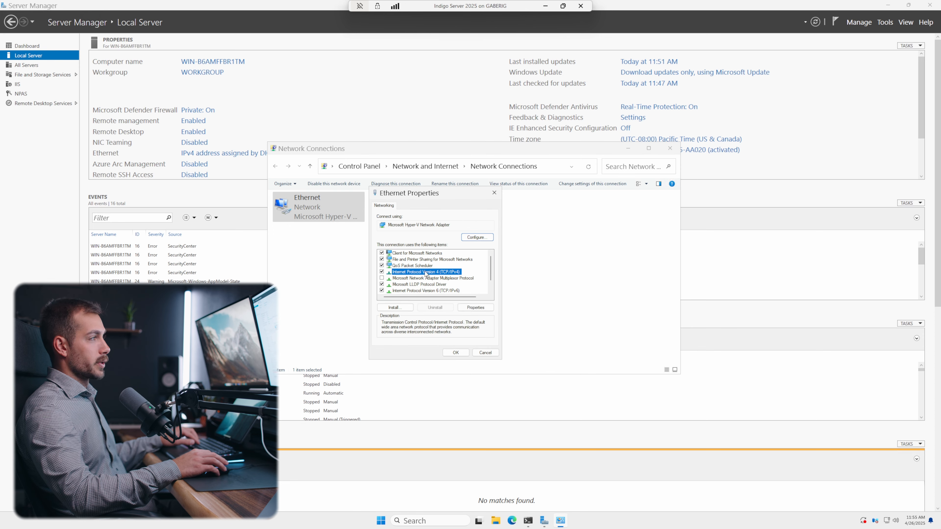
# Switch the adapter to a manually specified IP address and place the Command Prompt output beside the IPv4 dialog.
pyautogui.click(413, 277)
pyautogui.hotkey('alt', 'Tab')
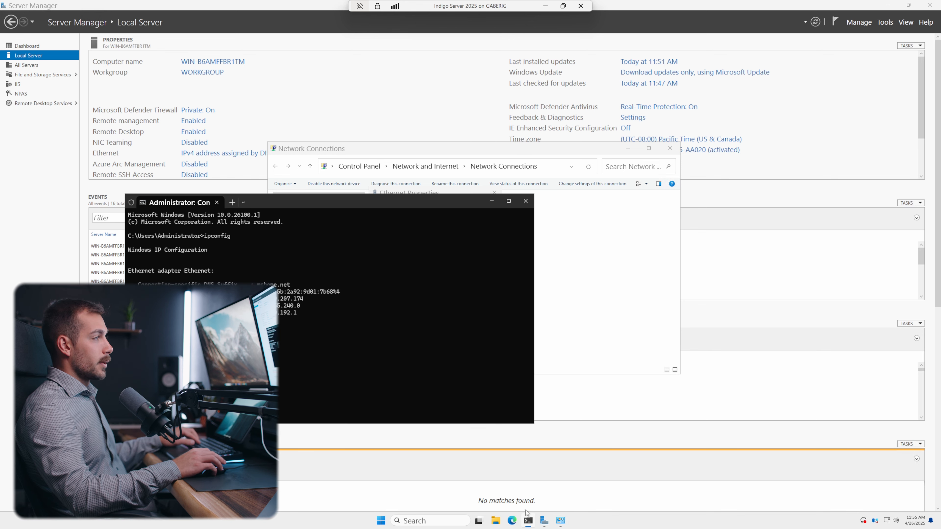
pyautogui.moveTo(322, 201); pyautogui.dragTo(854, 95)
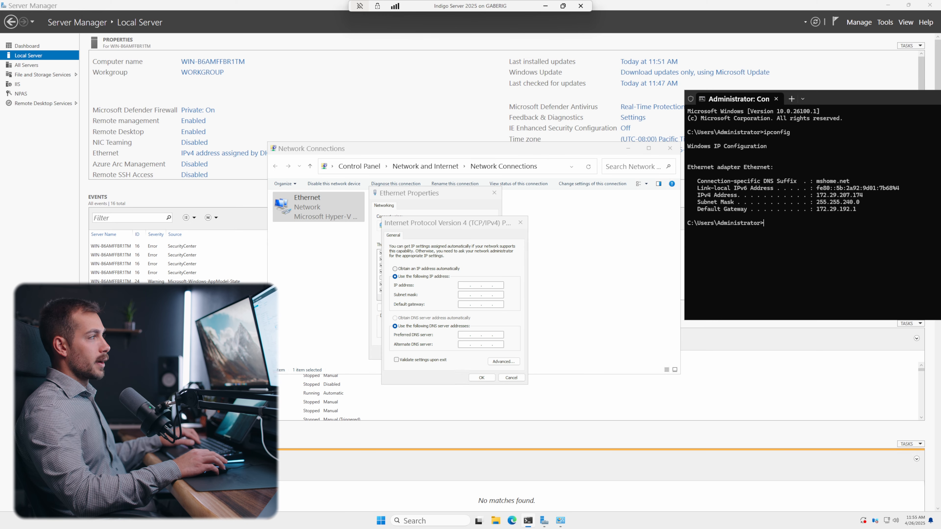
# Set the IP address to 172.29.207.174, the subnet mask to 255.255.240.0 and the default gateway to 172.28.192.1.
pyautogui.click(466, 295)
pyautogui.write('172.29')
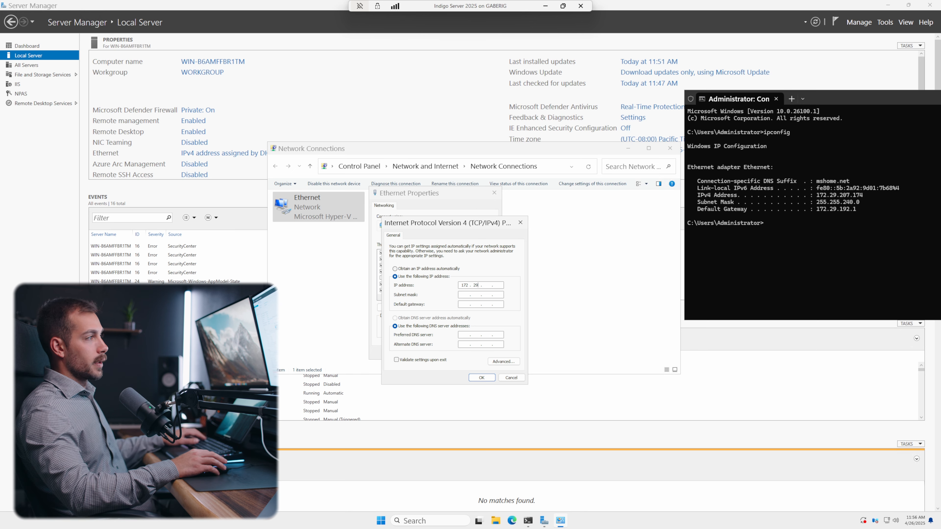
pyautogui.write('.207174')
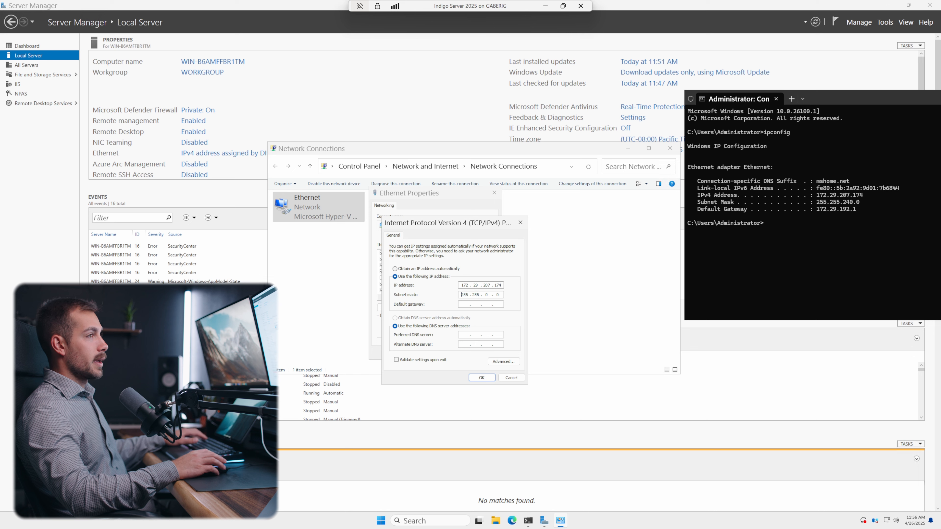
pyautogui.write('255.255.240')
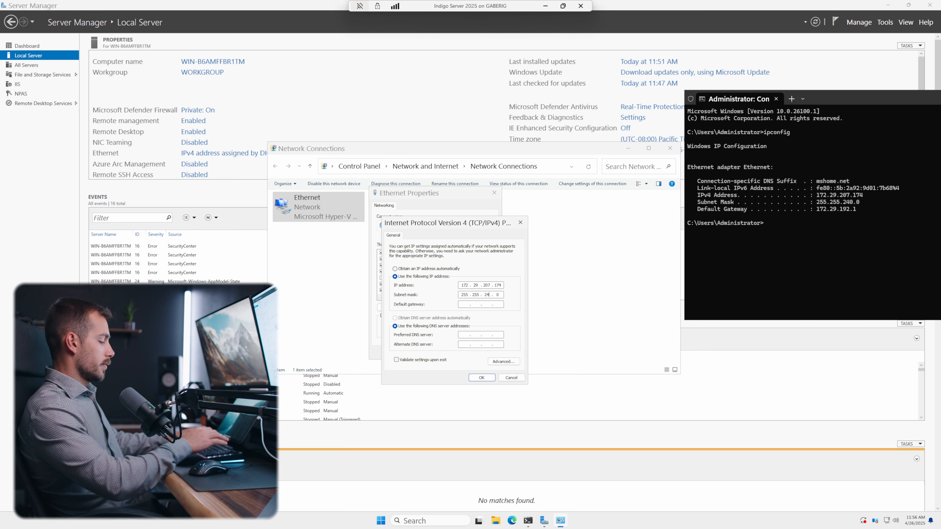
pyautogui.write('172 . 28 . 192 .')
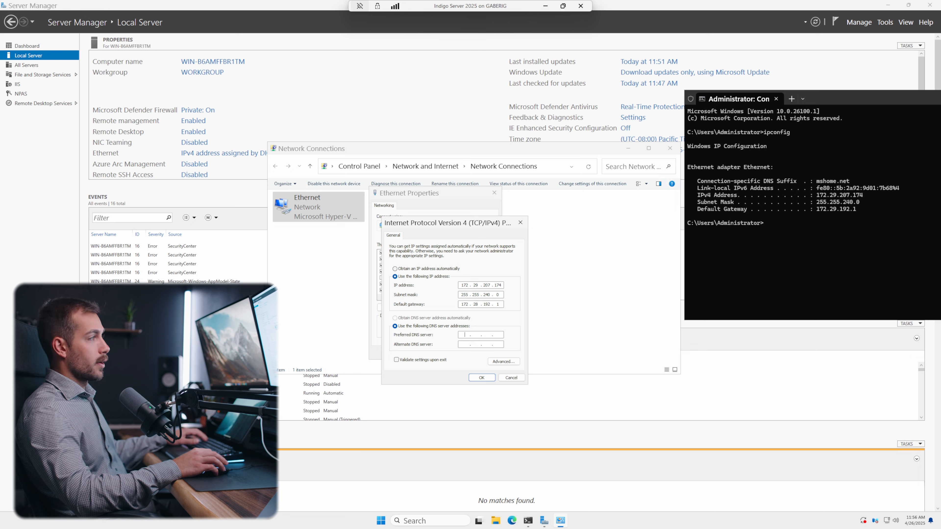
# Set the preferred DNS server to 172.29.207.174 and the alternate DNS server to 172.28.192.1.
pyautogui.write('172 . 29 ')
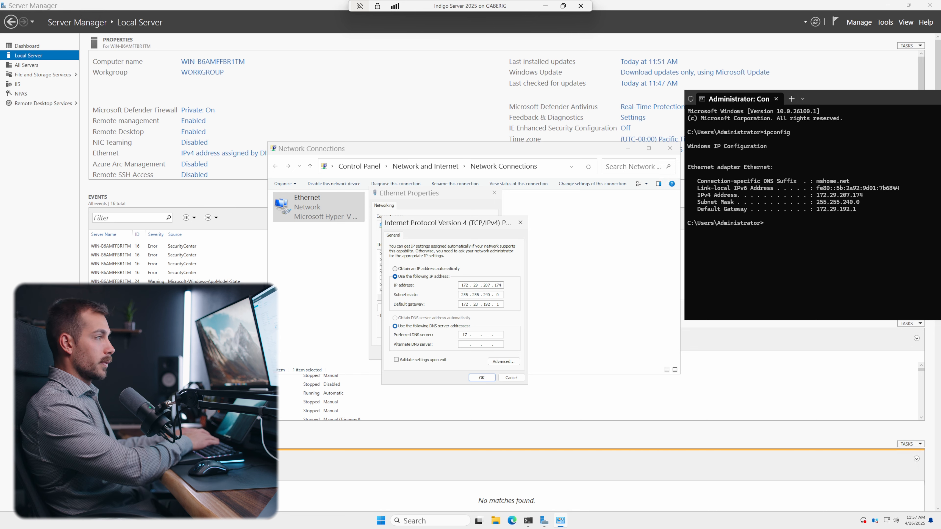
pyautogui.write('. 207 . 1')
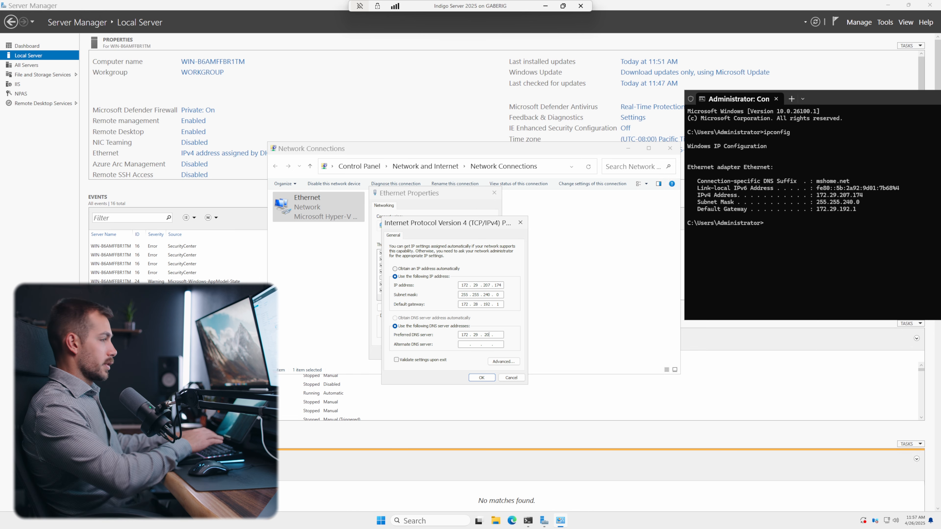
pyautogui.write('7')
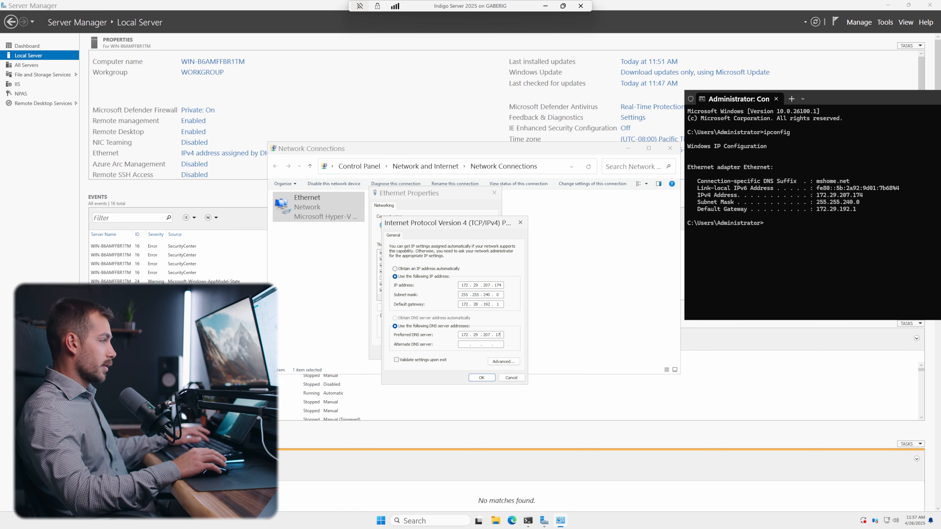
pyautogui.press('Tab')
pyautogui.write('172')
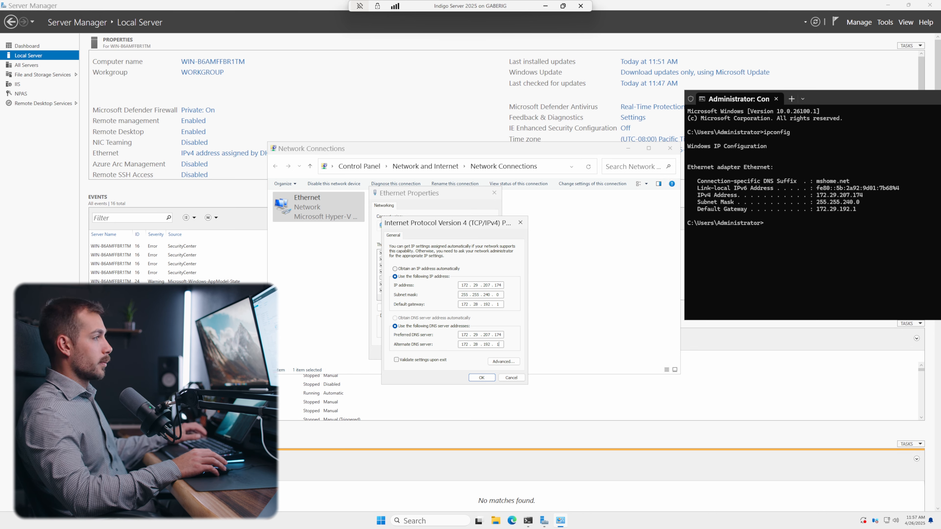
# Save the IPv4 configuration with the entered gateway and apply the Ethernet adapter properties.
pyautogui.click(481, 377)
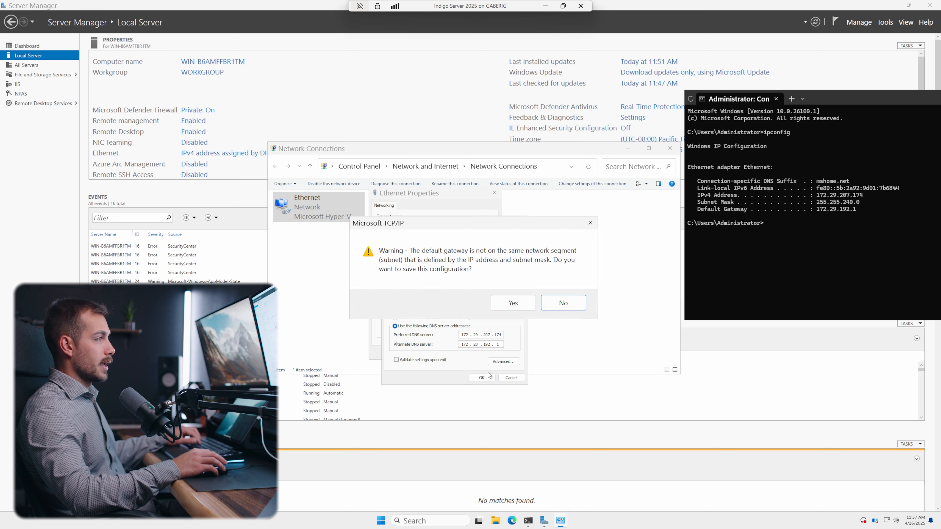
pyautogui.click(514, 302)
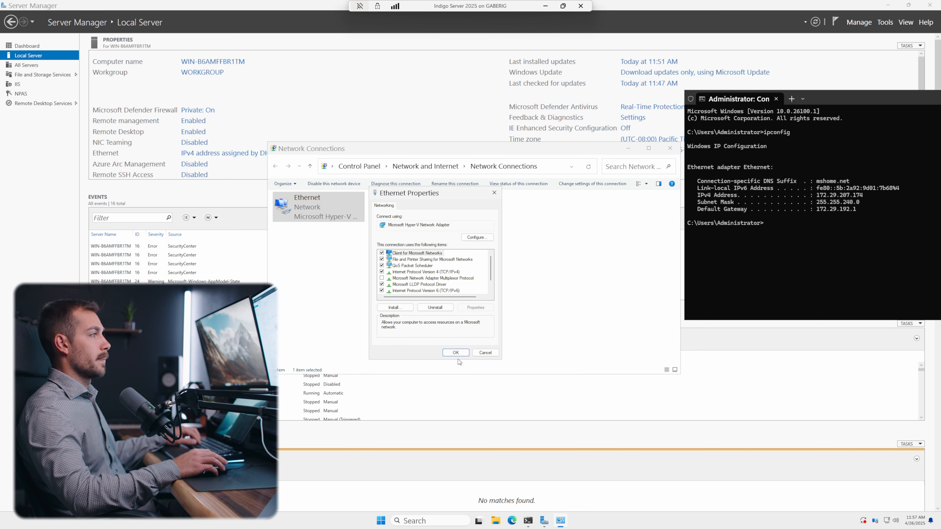
pyautogui.click(456, 353)
# Close the Network Connections and Command Prompt windows and return to the Server Manager Dashboard.
pyautogui.click(651, 150)
pyautogui.moveTo(841, 99); pyautogui.dragTo(625, 120)
pyautogui.click(868, 118)
pyautogui.click(45, 46)
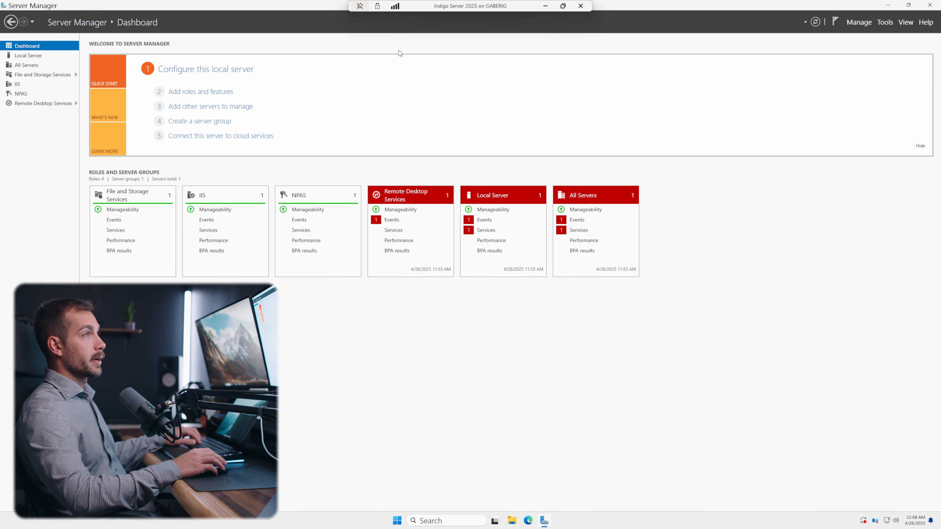
# Start the Add Roles and Features Wizard and choose Role-based or feature-based installation.
pyautogui.scroll(3, 237, 126)
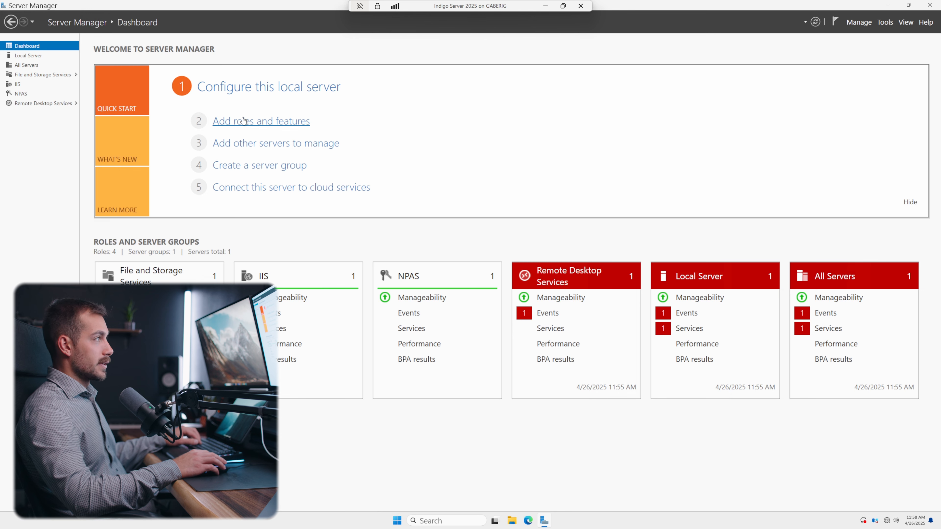
pyautogui.click(859, 23)
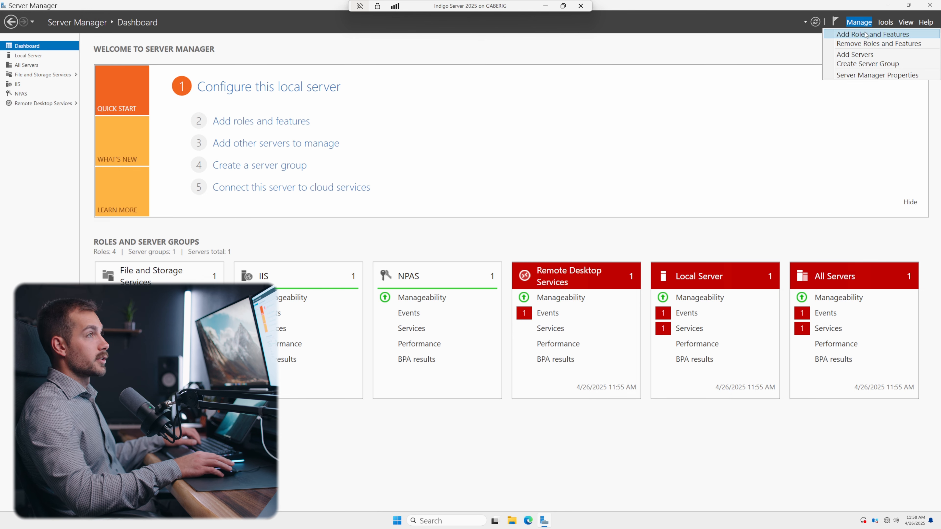
pyautogui.click(869, 32)
pyautogui.moveTo(155, 30); pyautogui.dragTo(444, 142)
pyautogui.click(508, 333)
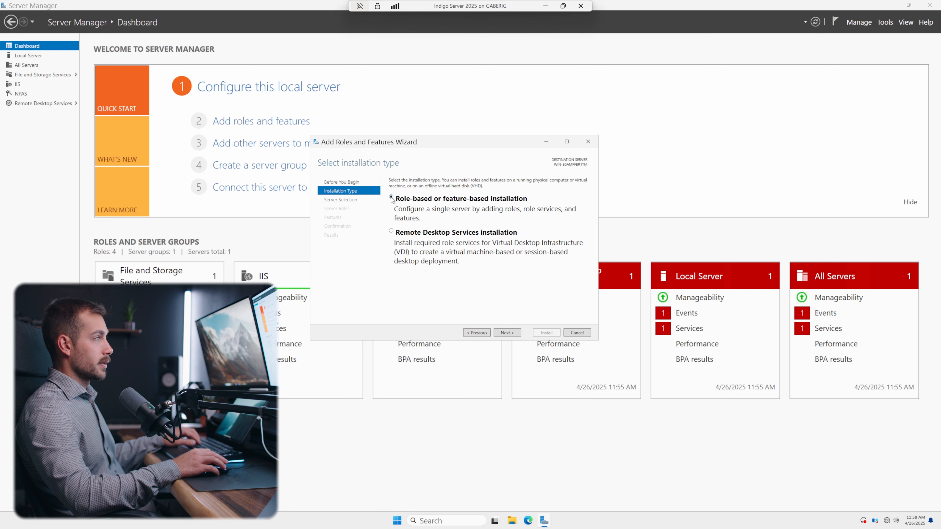
pyautogui.click(507, 333)
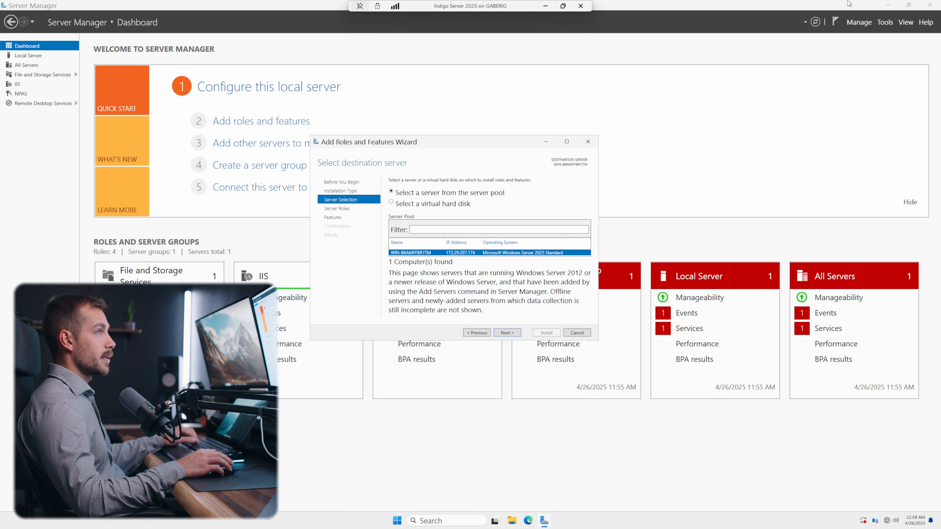
# Keep the local server from the server pool as destination and select the Active Directory Domain Services role with its required features.
pyautogui.click(817, 22)
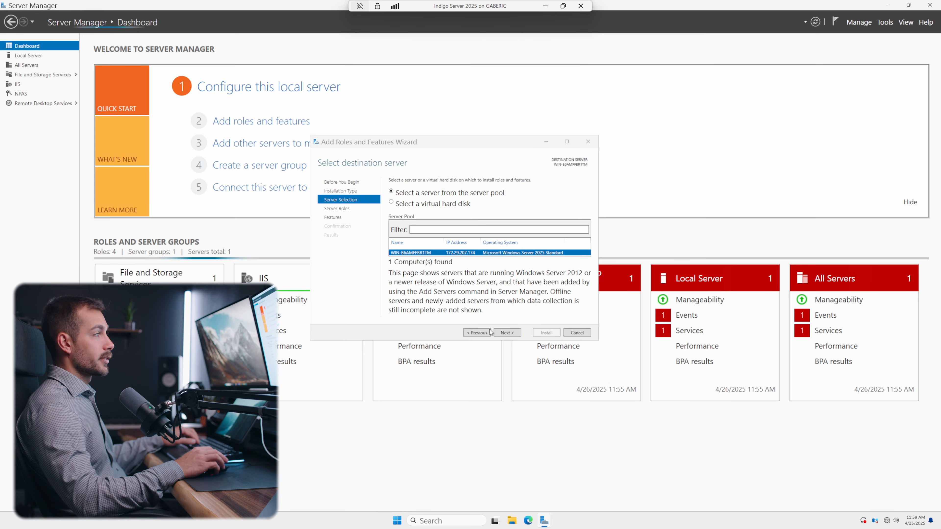
pyautogui.click(514, 333)
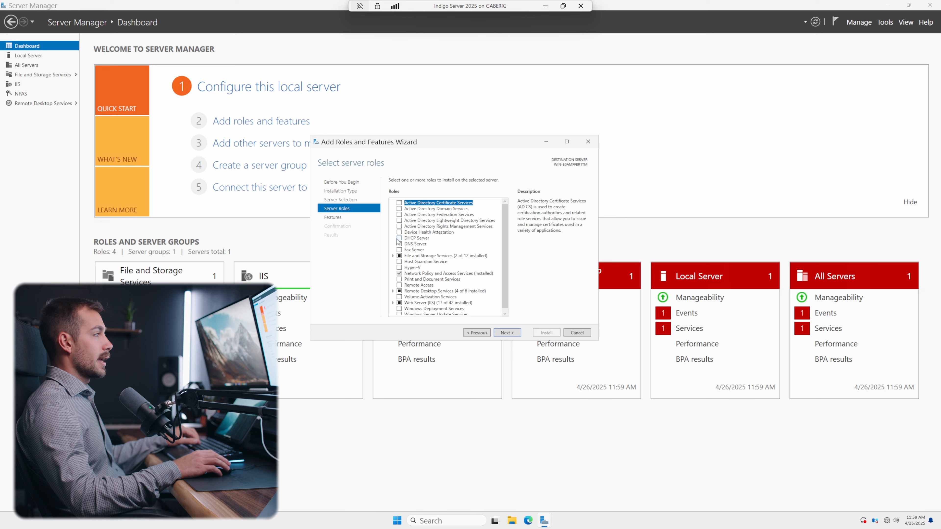
pyautogui.click(399, 209)
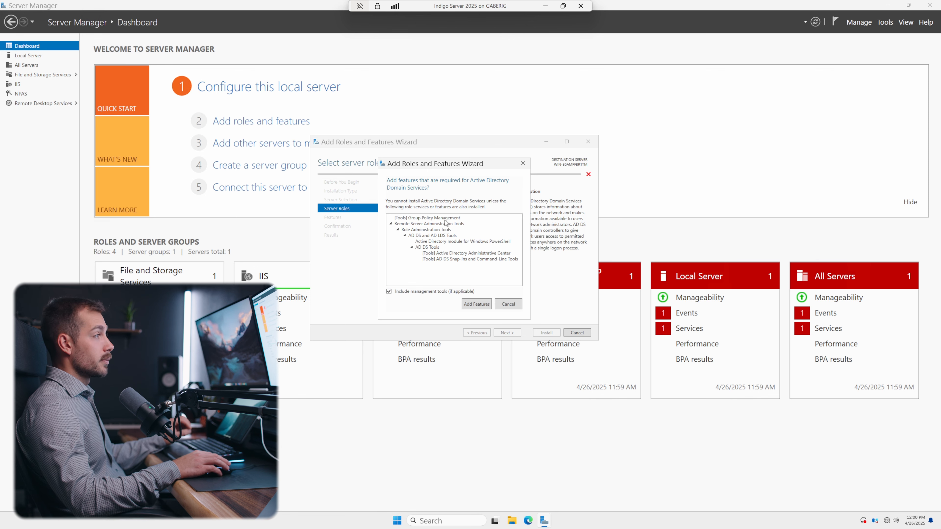
pyautogui.click(476, 304)
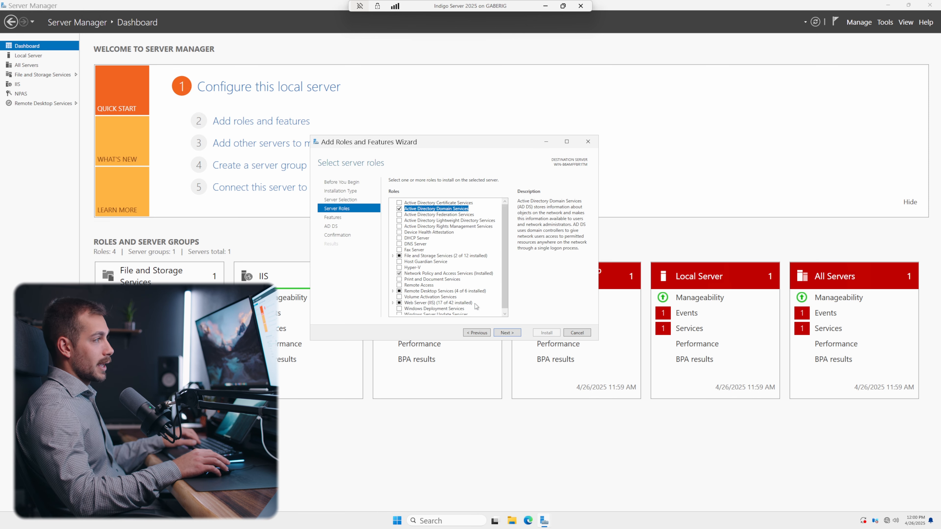
# Review the feature list, keep the preselected features including Group Policy Management, and install the Active Directory Domain Services role.
pyautogui.click(506, 333)
pyautogui.scroll(-8, 477, 268)
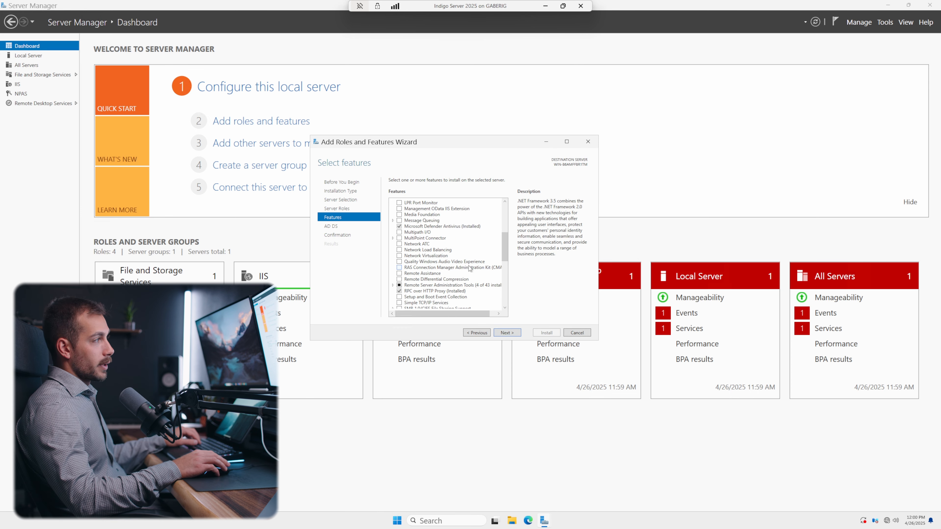
pyautogui.scroll(-1, 399, 258)
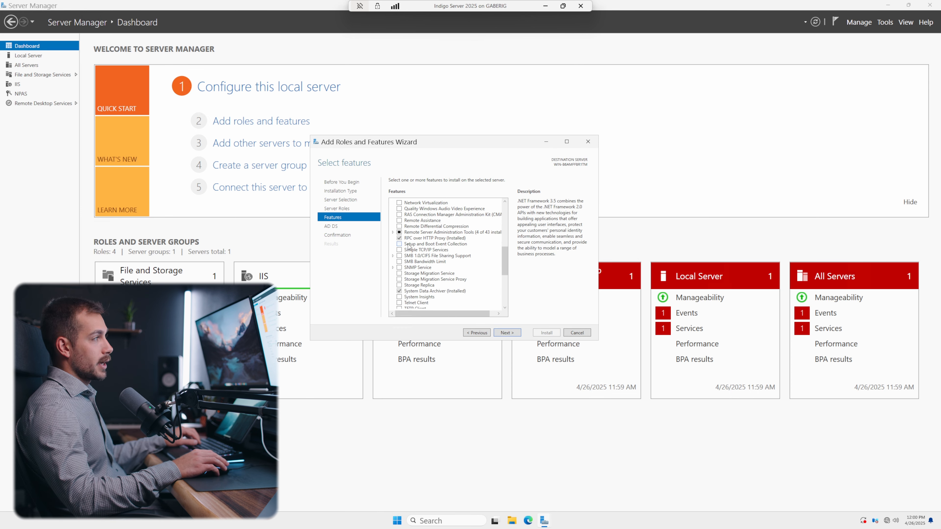
pyautogui.scroll(-4, 409, 247)
pyautogui.scroll(12, 399, 275)
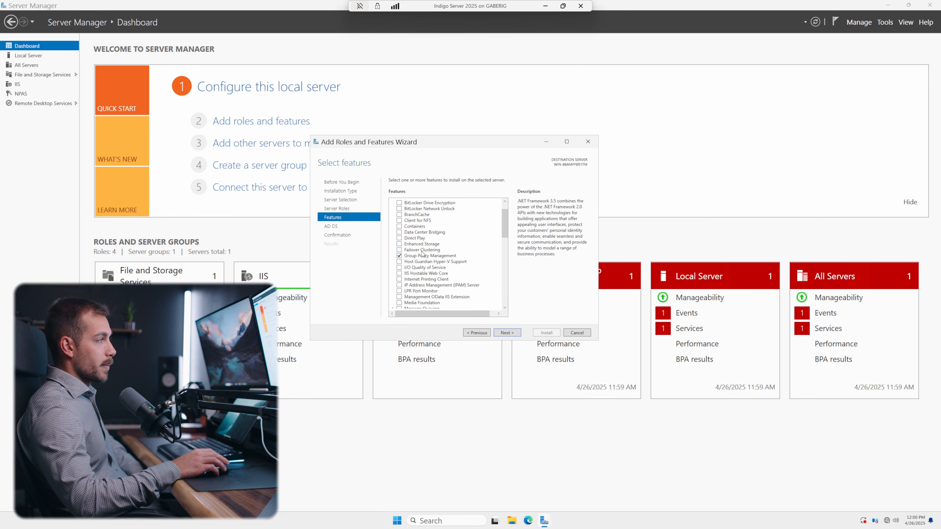
pyautogui.scroll(-2, 406, 222)
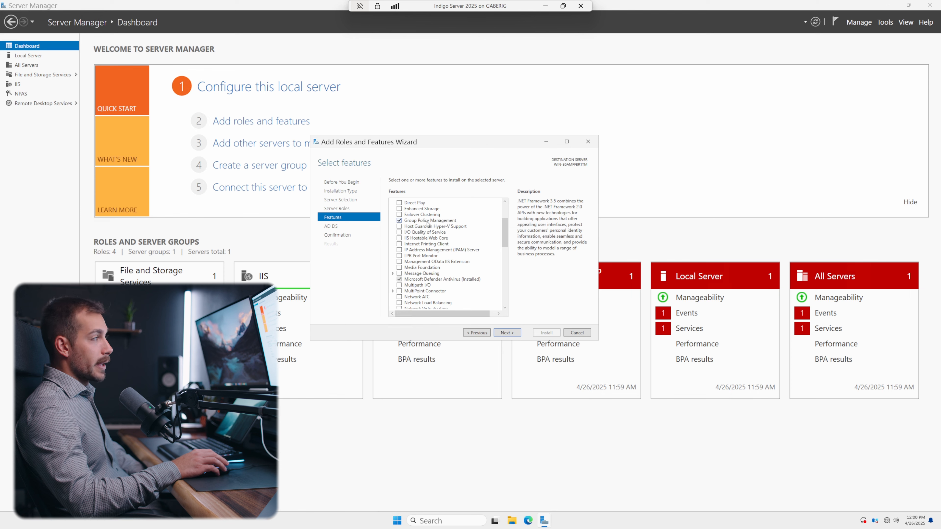
pyautogui.scroll(-12, 443, 239)
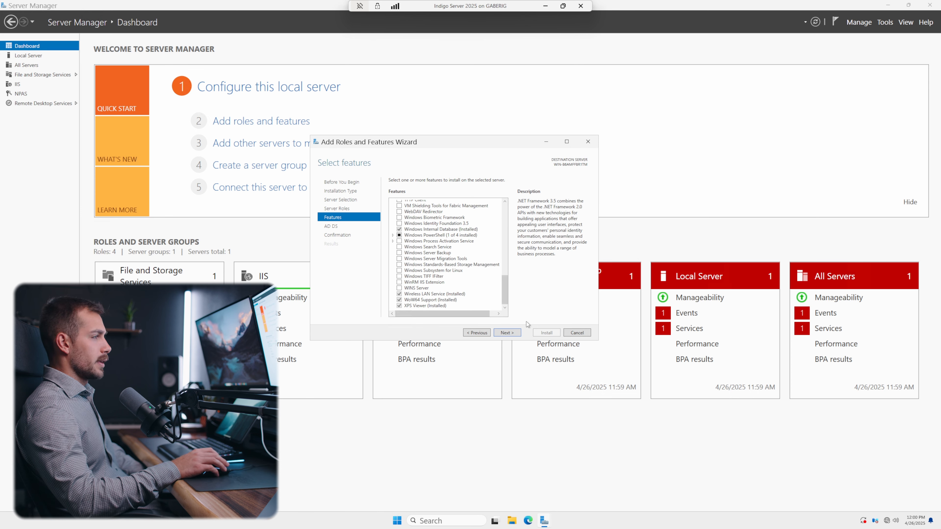
pyautogui.click(507, 333)
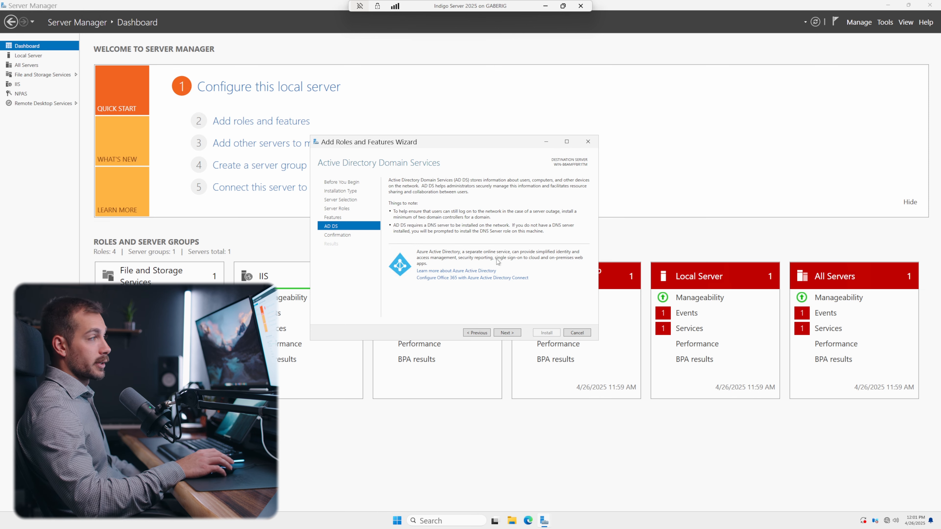
pyautogui.click(508, 332)
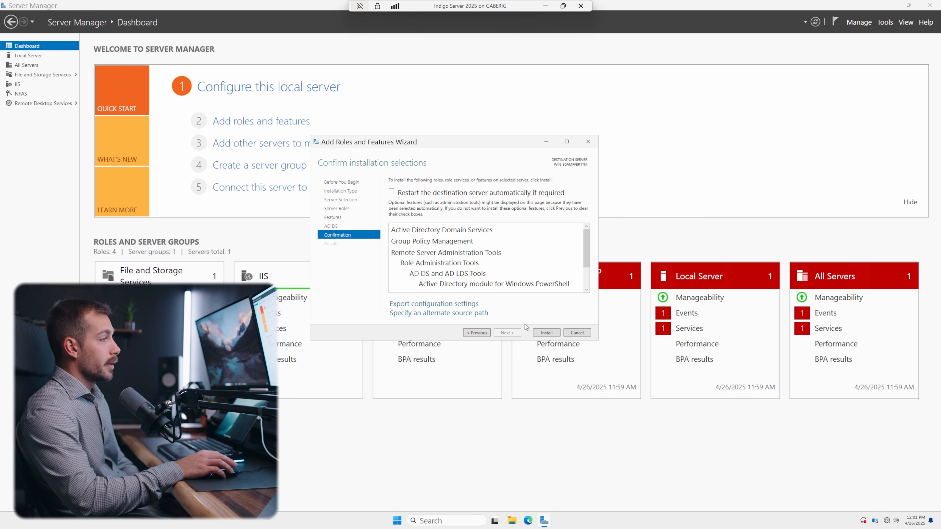
pyautogui.click(545, 333)
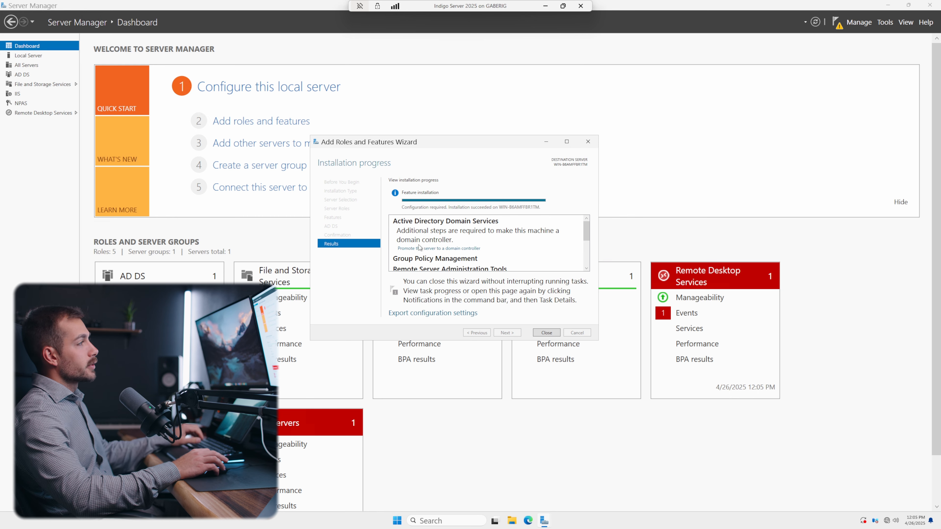
# Start promoting this server to a domain controller by adding a new forest with the root domain name indigosoftware.com.
pyautogui.click(422, 249)
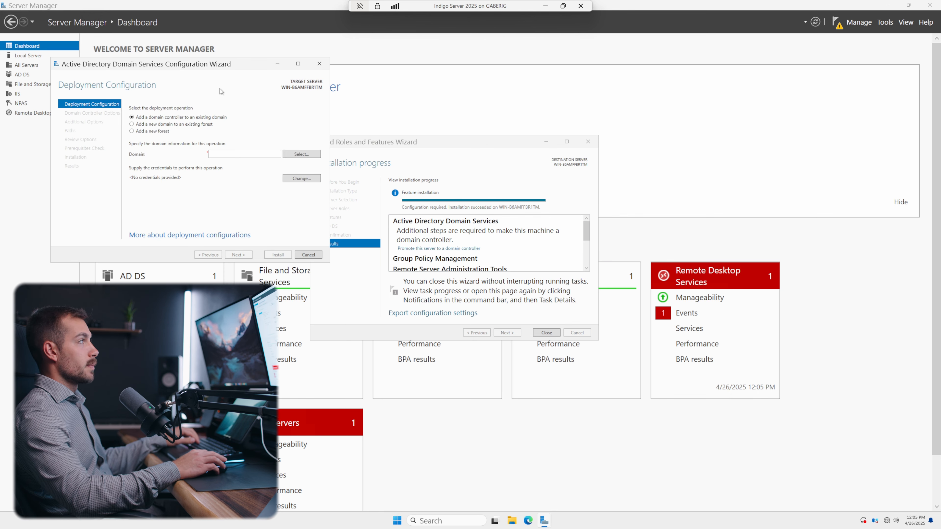
pyautogui.moveTo(159, 63); pyautogui.dragTo(422, 141)
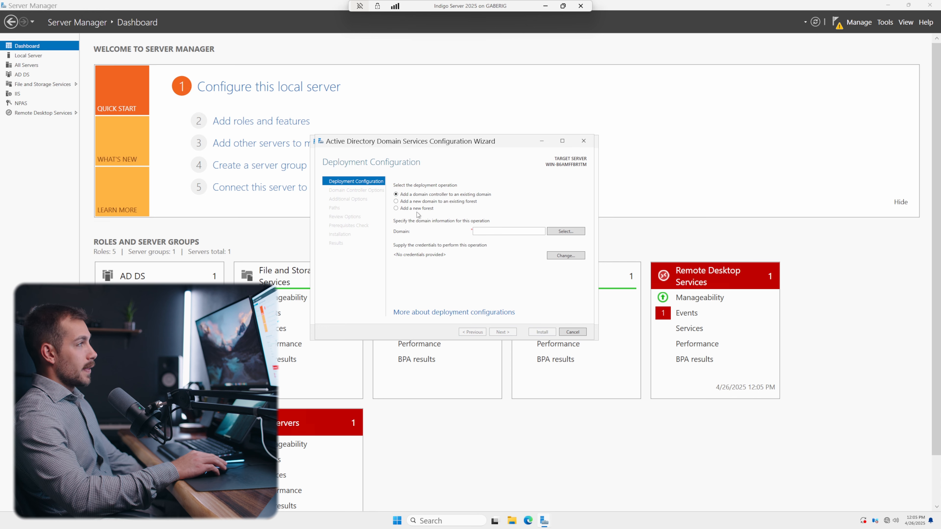
pyautogui.click(406, 210)
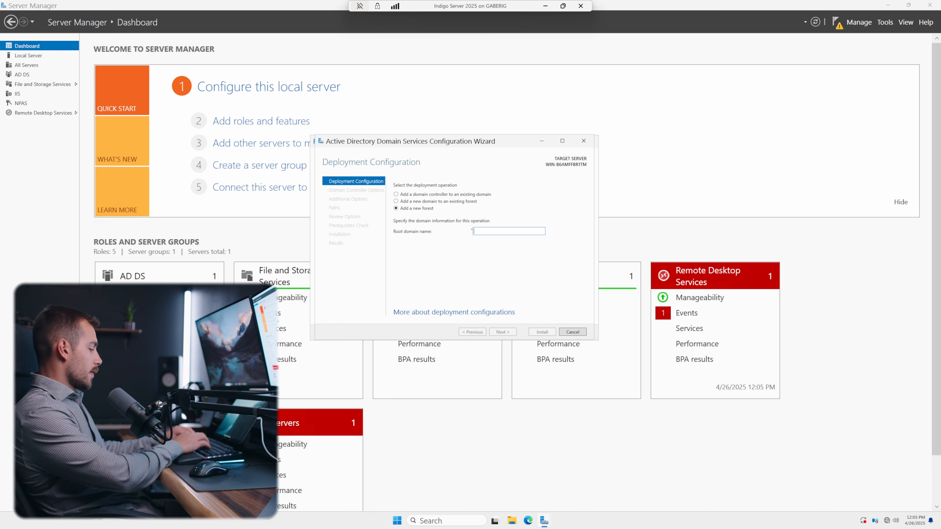
pyautogui.write('indigosoftware.com')
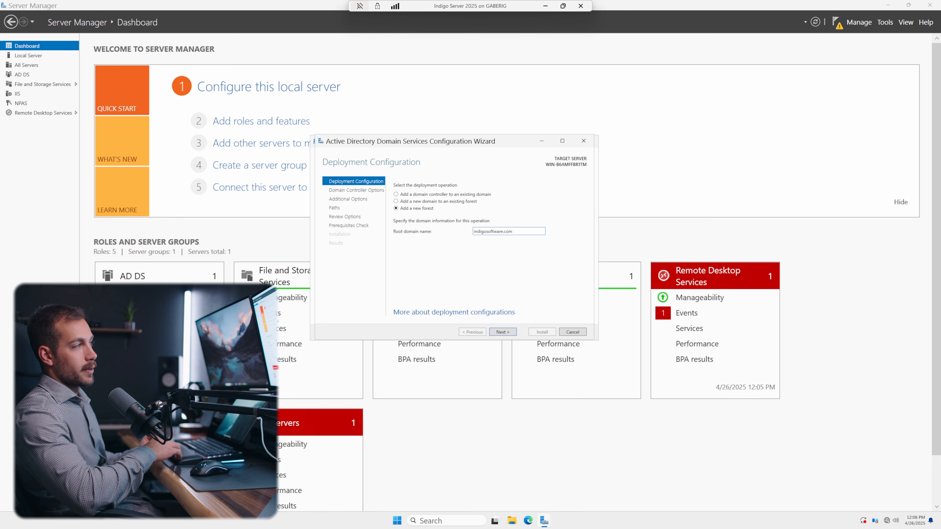
pyautogui.click(499, 331)
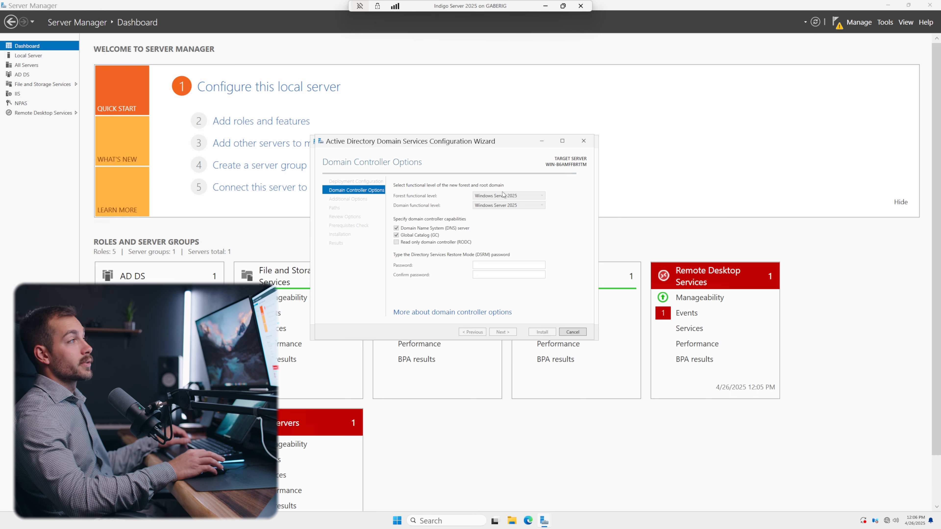
# Keep the DNS server and Global Catalog capabilities, and enter and confirm the Directory Services Restore Mode password.
pyautogui.click(396, 227)
pyautogui.click(435, 227)
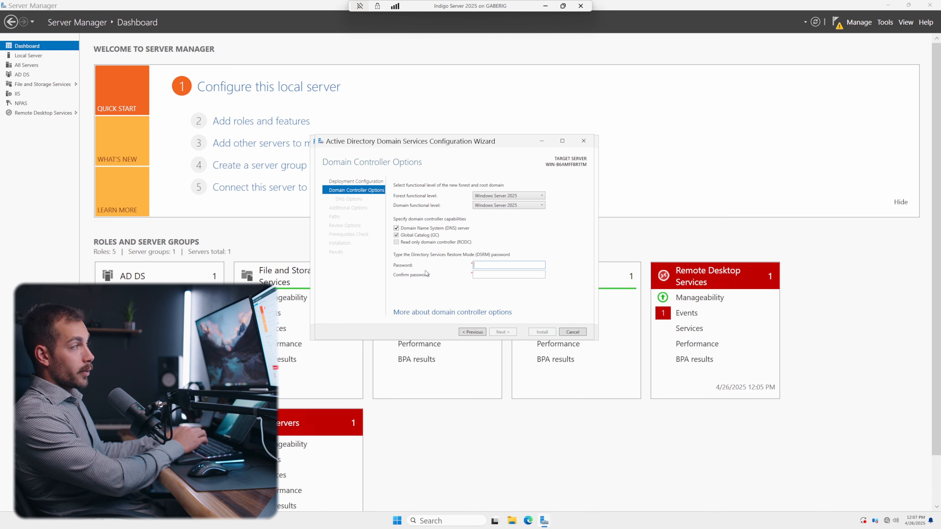
pyautogui.write('•••')
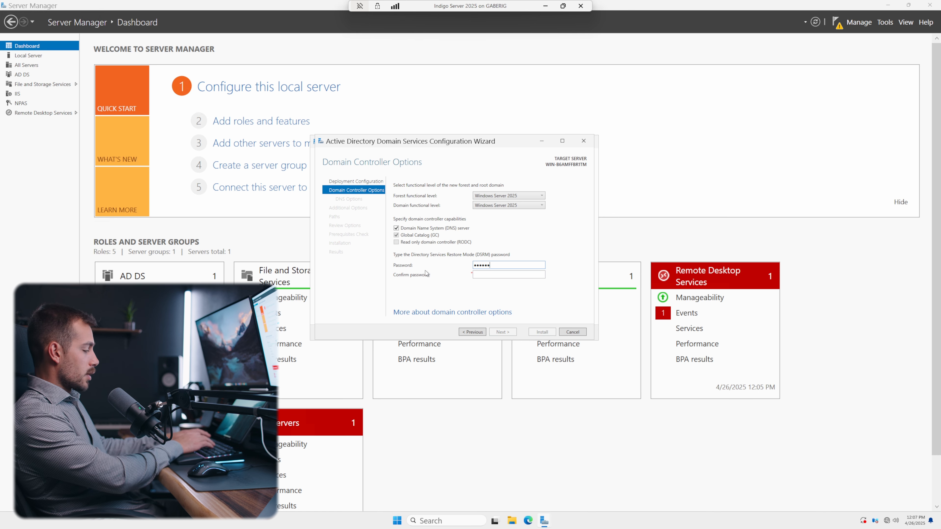
pyautogui.write('••')
pyautogui.press('Tab')
pyautogui.write('••••••••••••')
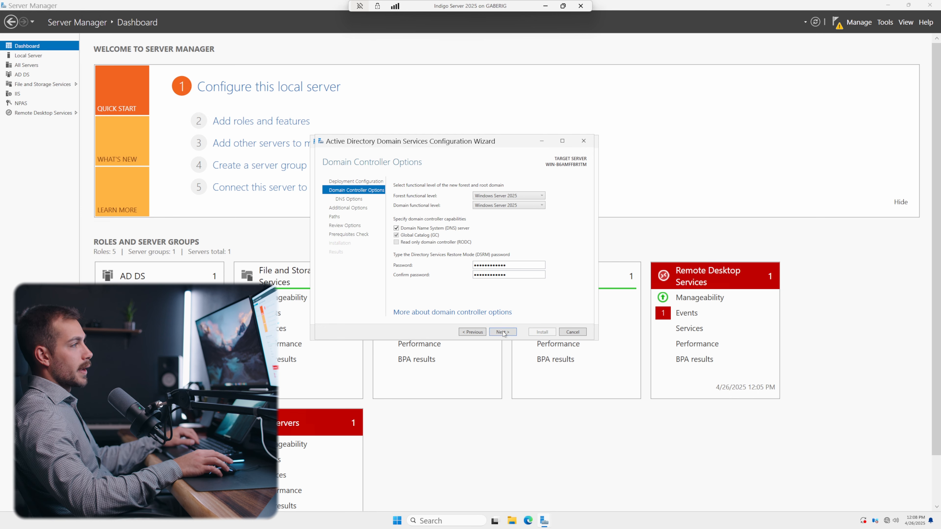
pyautogui.click(503, 333)
# Read the full DNS delegation warning, leave DNS delegation off and accept INDIGOSOFTWARE as the NetBIOS domain name.
pyautogui.click(551, 183)
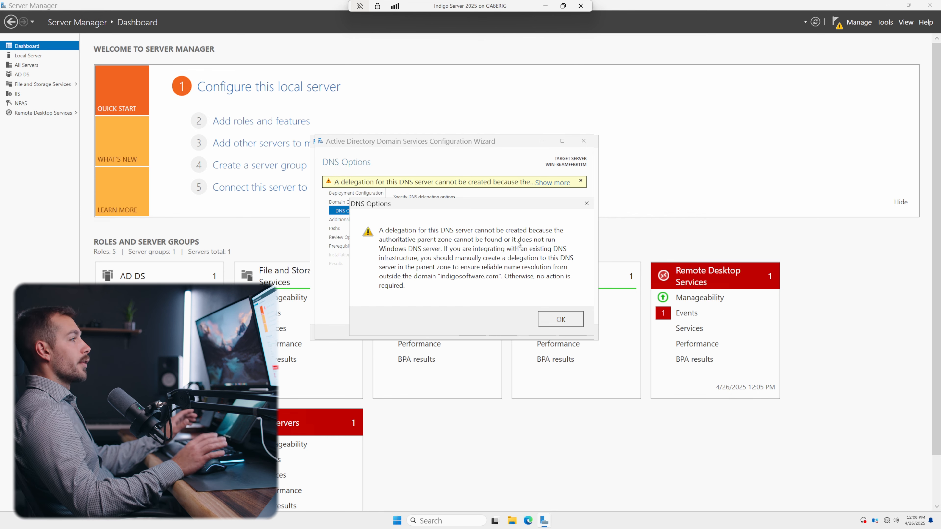
pyautogui.click(560, 319)
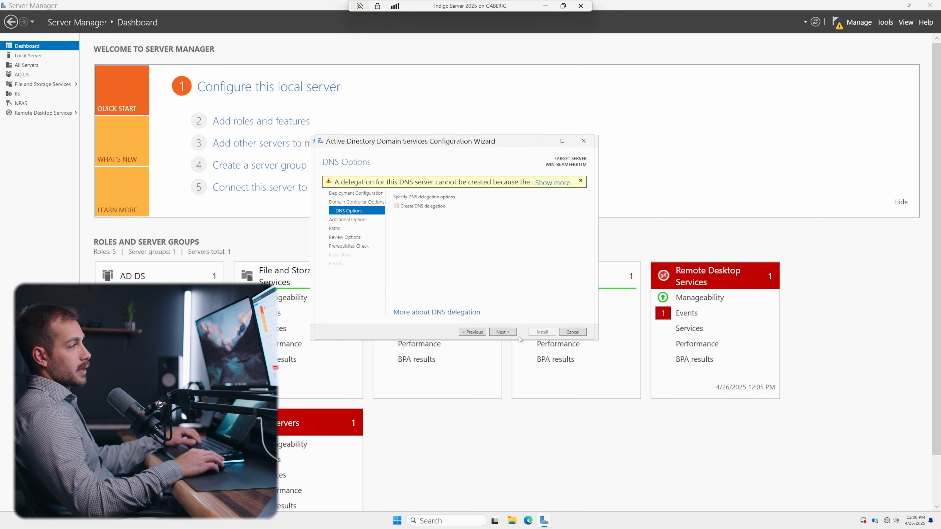
pyautogui.click(502, 332)
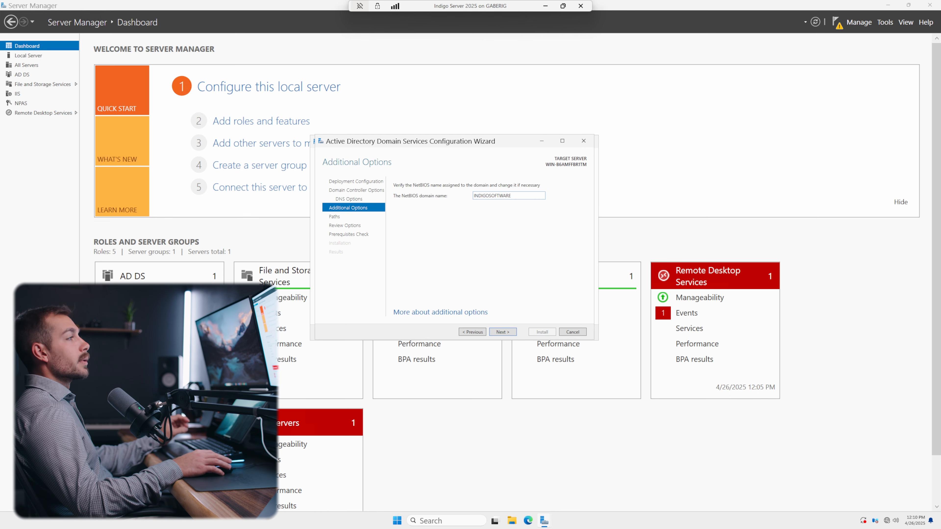
pyautogui.click(505, 333)
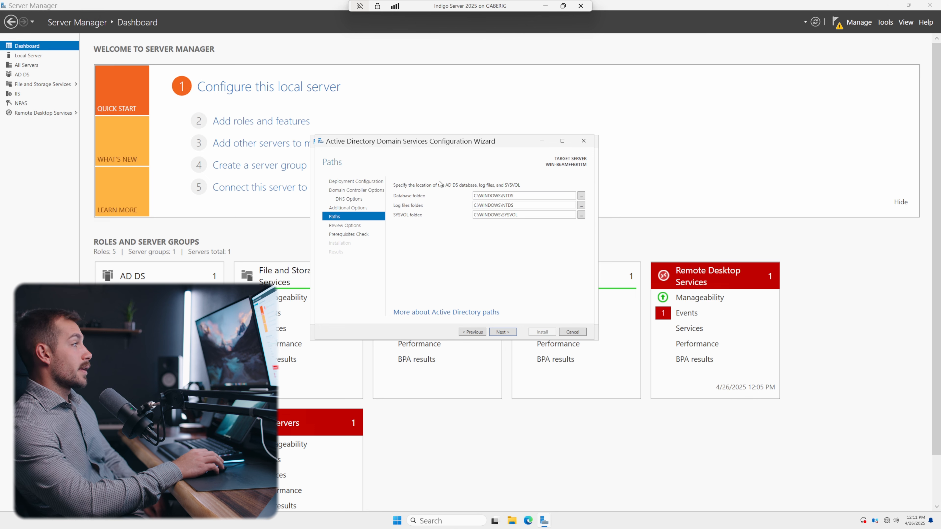
# View the folder choices for the AD DS database and accept the default database, log files and SYSVOL paths.
pyautogui.click(581, 196)
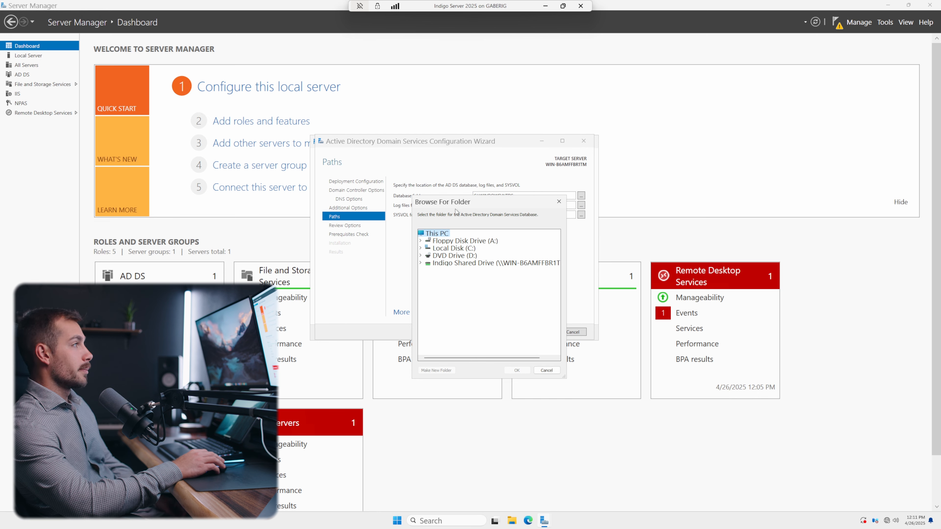
pyautogui.click(559, 202)
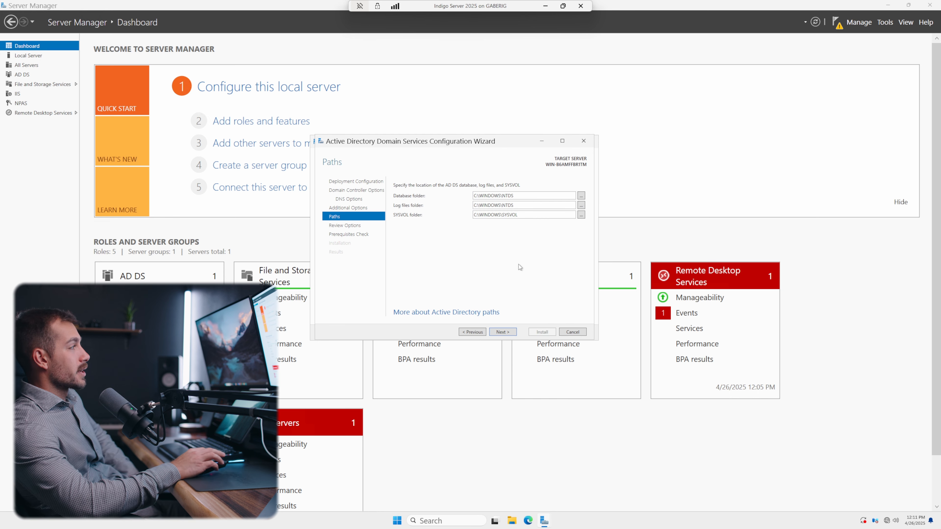
pyautogui.click(499, 334)
# Review the selected options and their PowerShell deployment script, and run the prerequisites check and domain controller installation.
pyautogui.scroll(-3, 485, 232)
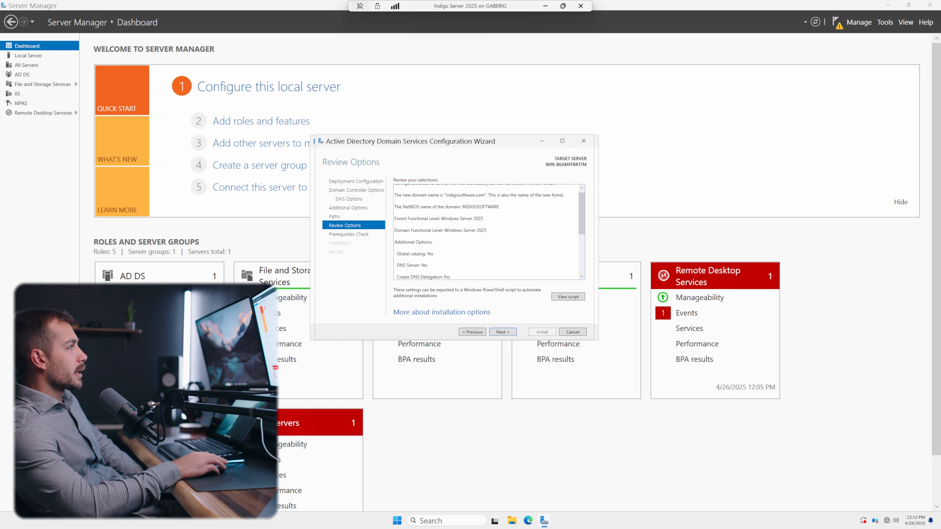
pyautogui.scroll(4, 485, 232)
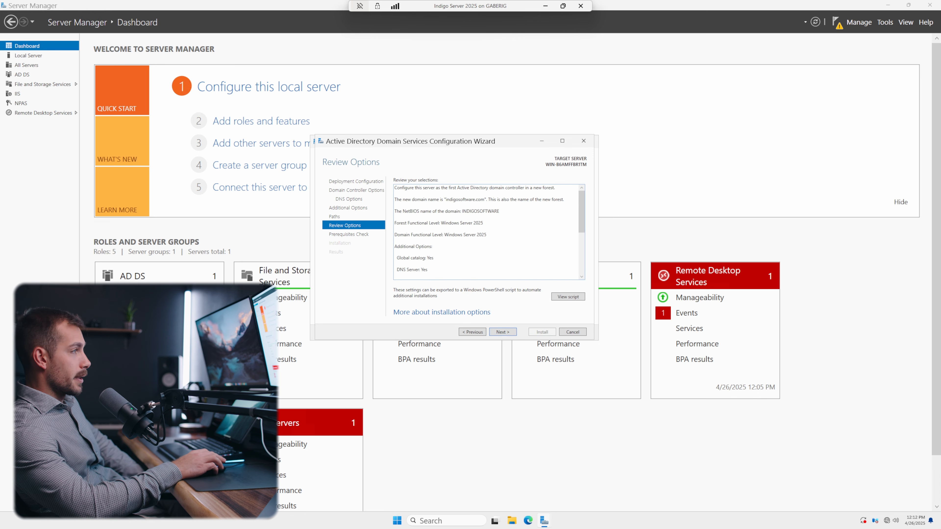
pyautogui.click(562, 297)
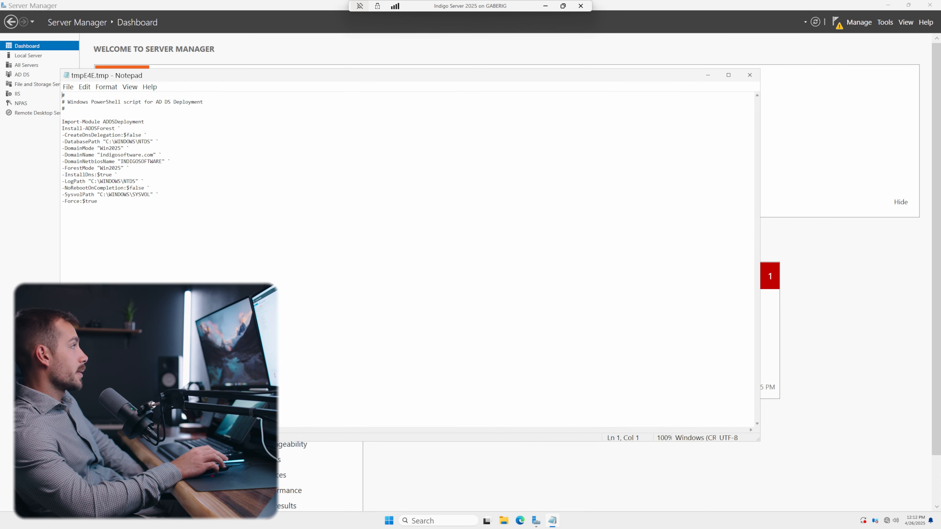
pyautogui.click(98, 201)
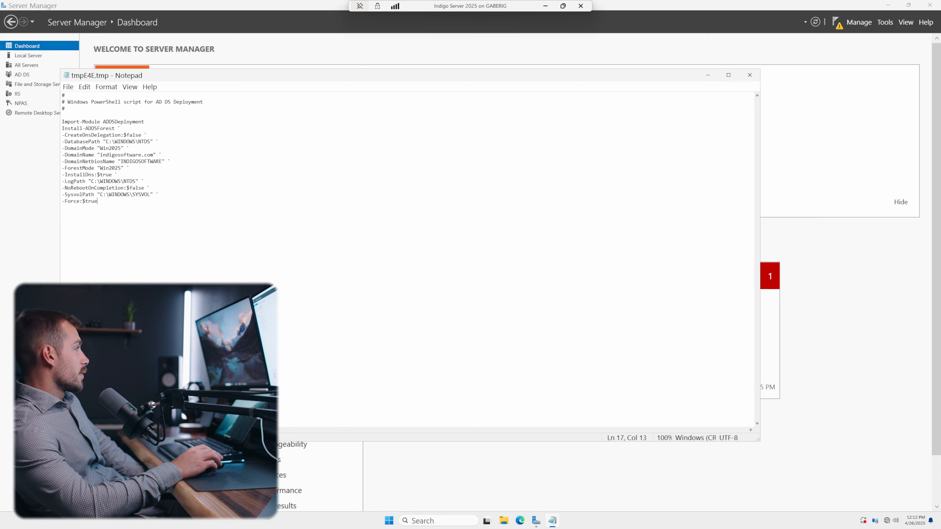
pyautogui.click(749, 75)
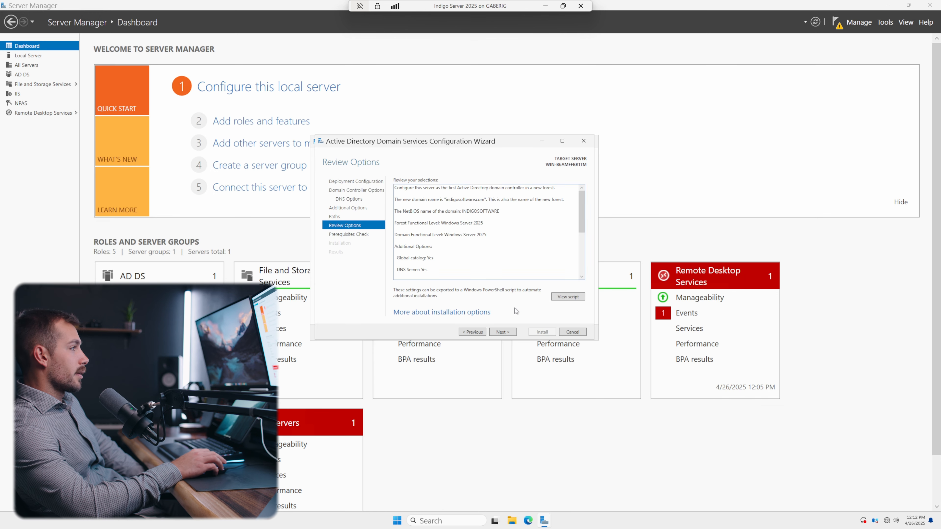
pyautogui.click(503, 332)
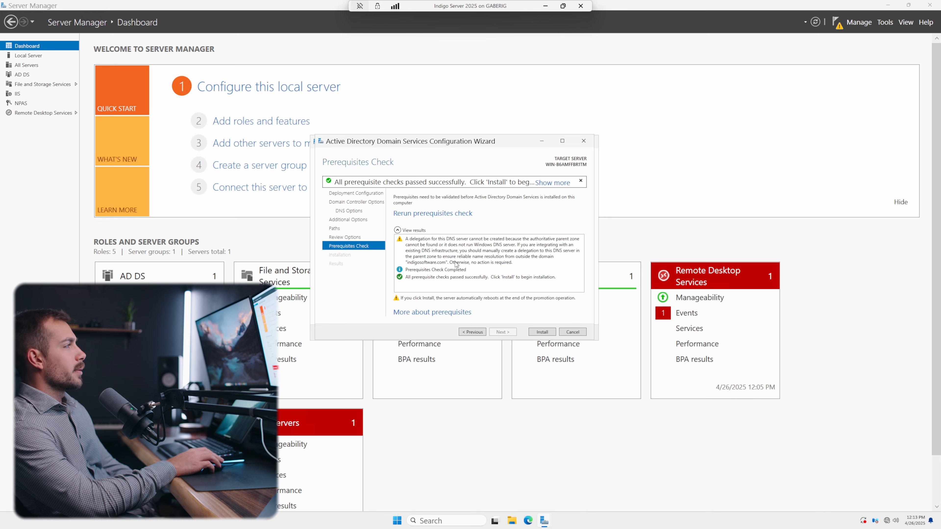
pyautogui.click(541, 332)
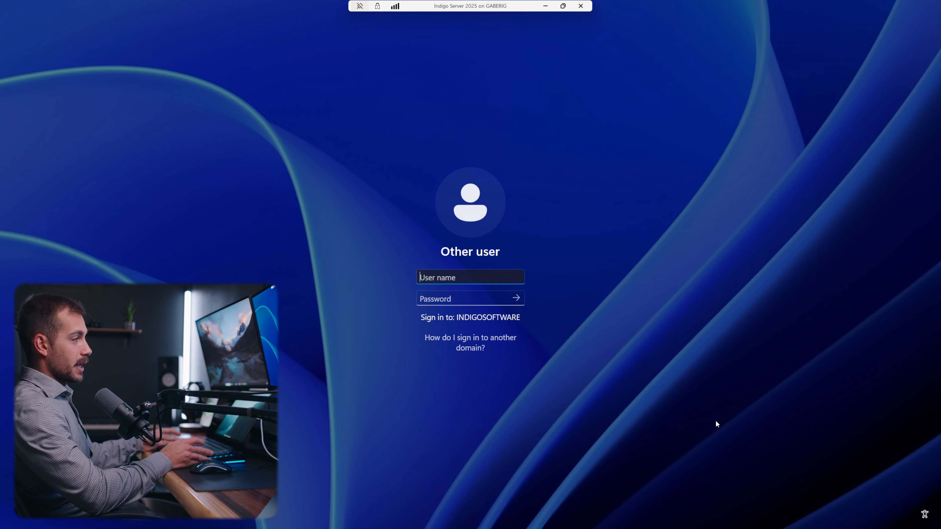
# Sign in to the INDIGOSOFTWARE domain as Administrator with the account password and dismiss the Windows Admin Center notice.
pyautogui.write('Administ')
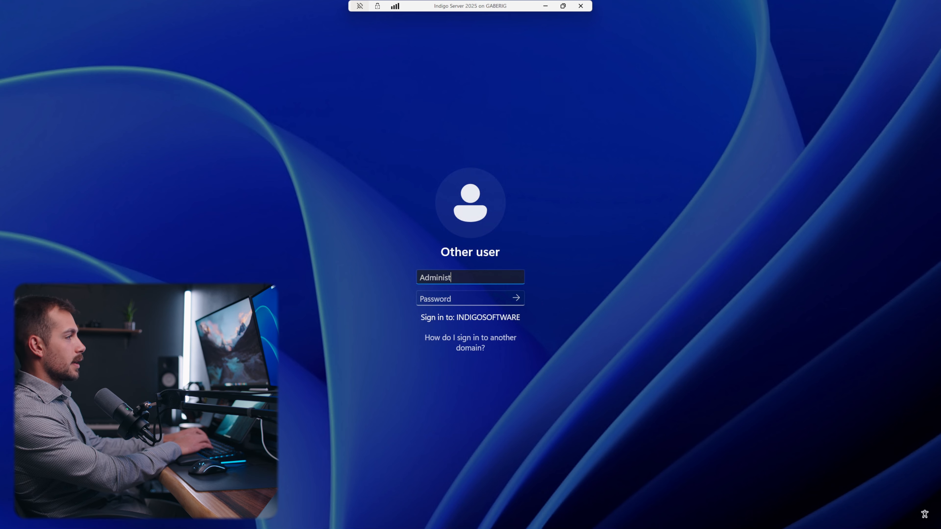
pyautogui.write('ator')
pyautogui.press('Tab')
pyautogui.write('••••••••••')
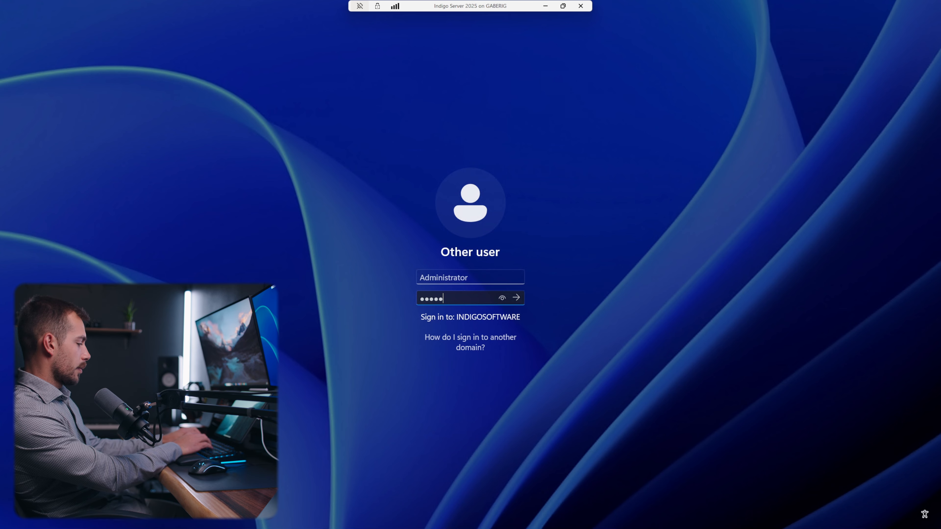
pyautogui.press('Return')
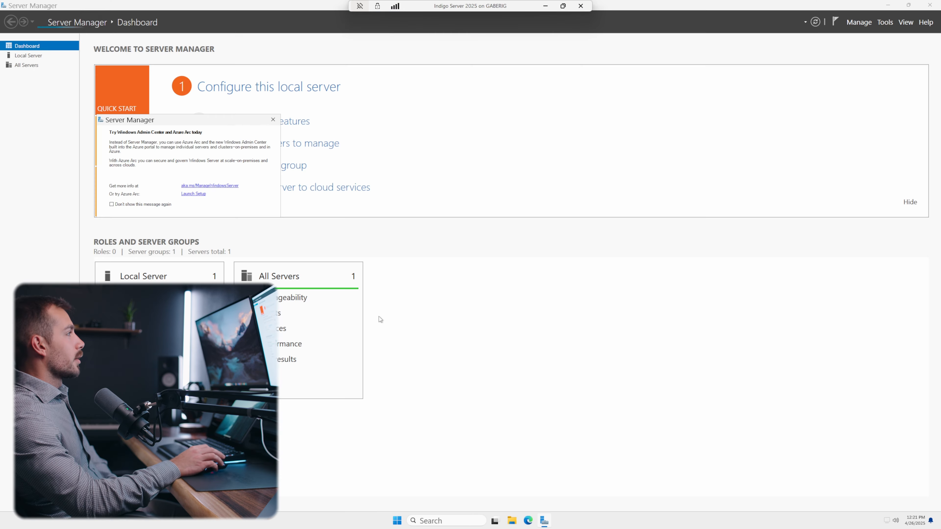
pyautogui.click(273, 120)
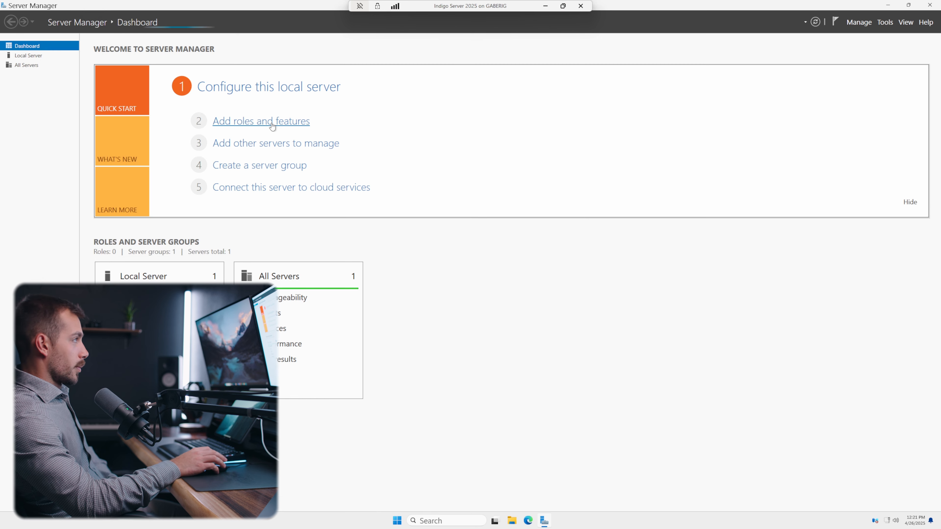
# Check the domain in the Local Server properties and look over the available Active Directory and DNS management tools.
pyautogui.click(29, 55)
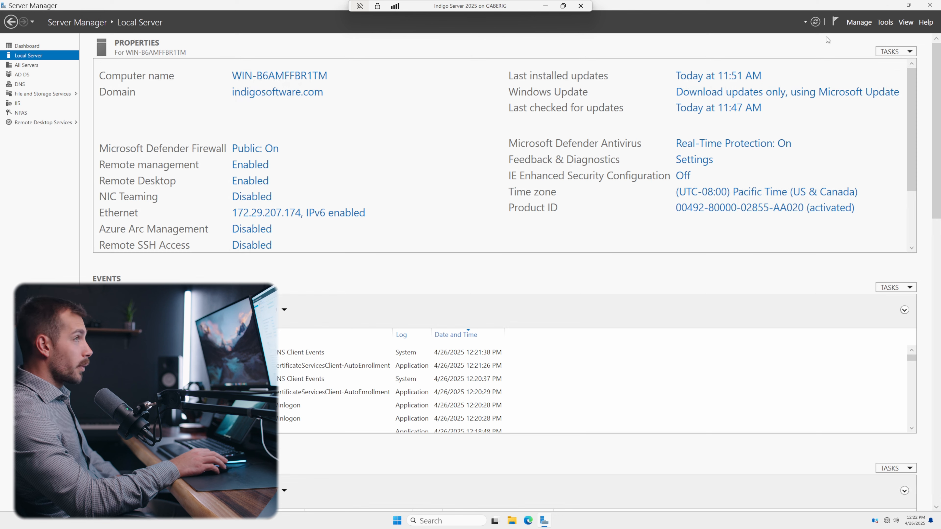
pyautogui.click(859, 23)
pyautogui.click(878, 23)
pyautogui.click(880, 23)
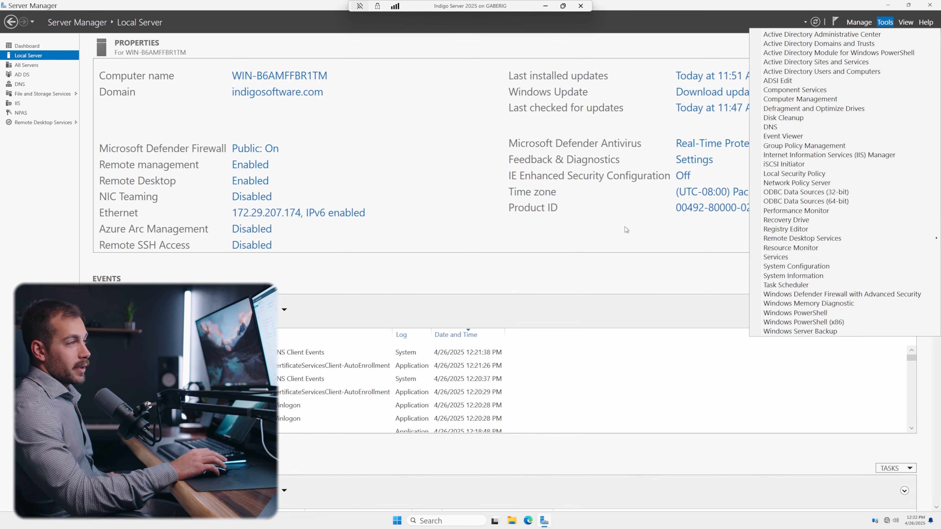
pyautogui.click(584, 270)
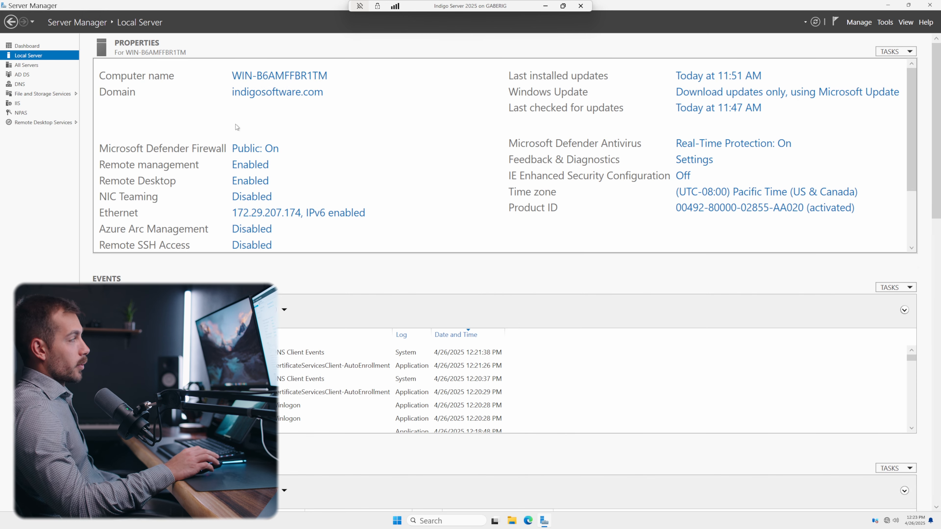